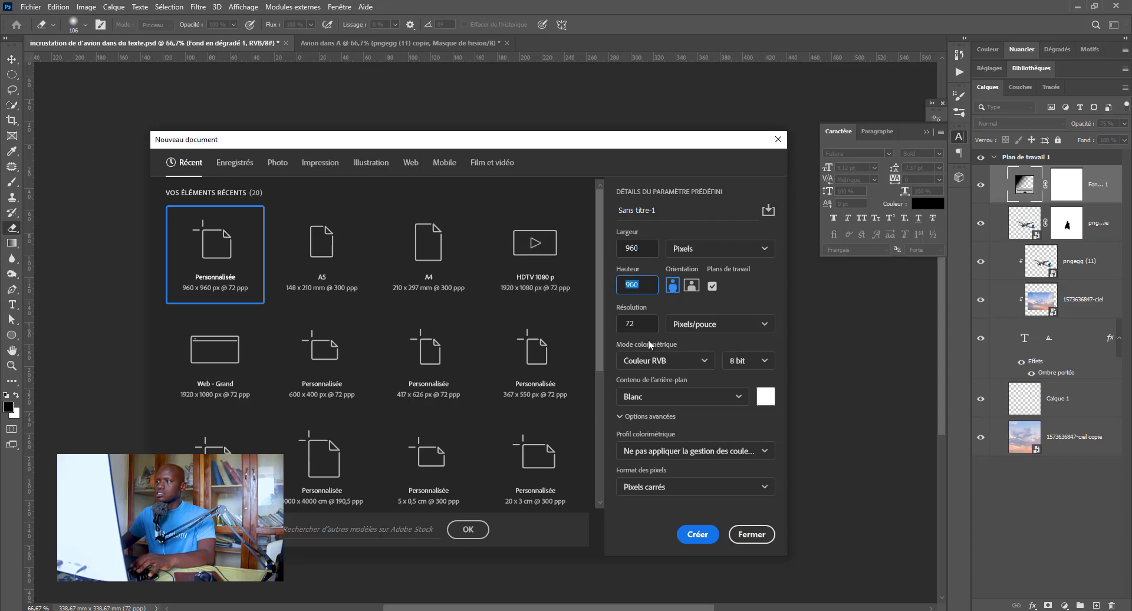
# Step: Create a new 960 x 960 pixel document at 72 pixels/inch in RGB with a white background
pyautogui.press('Tab')
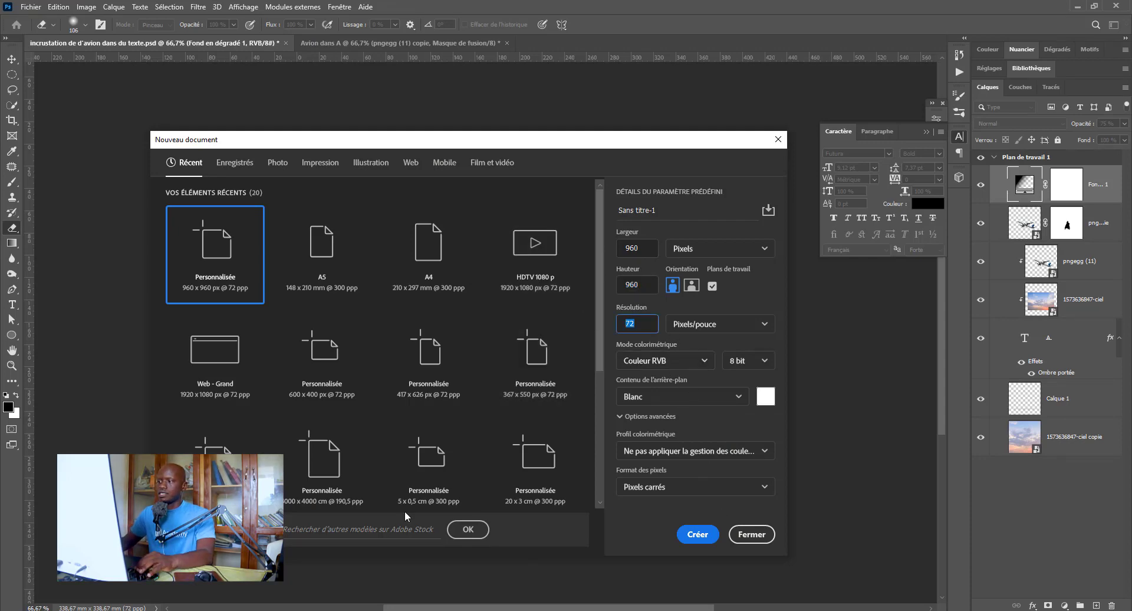
pyautogui.click(698, 534)
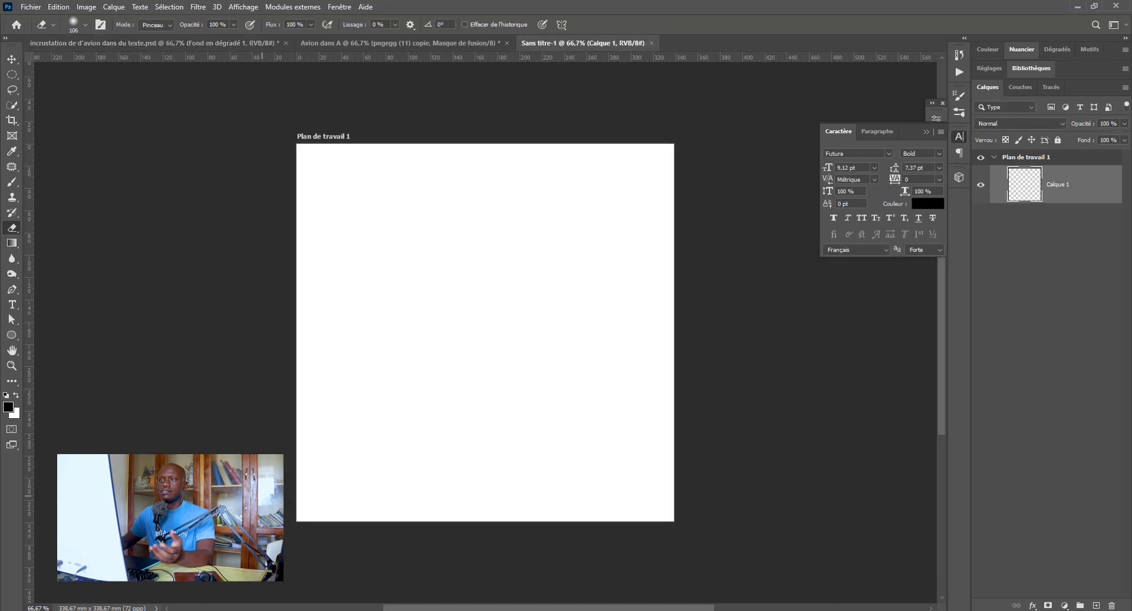
pyautogui.press('v')
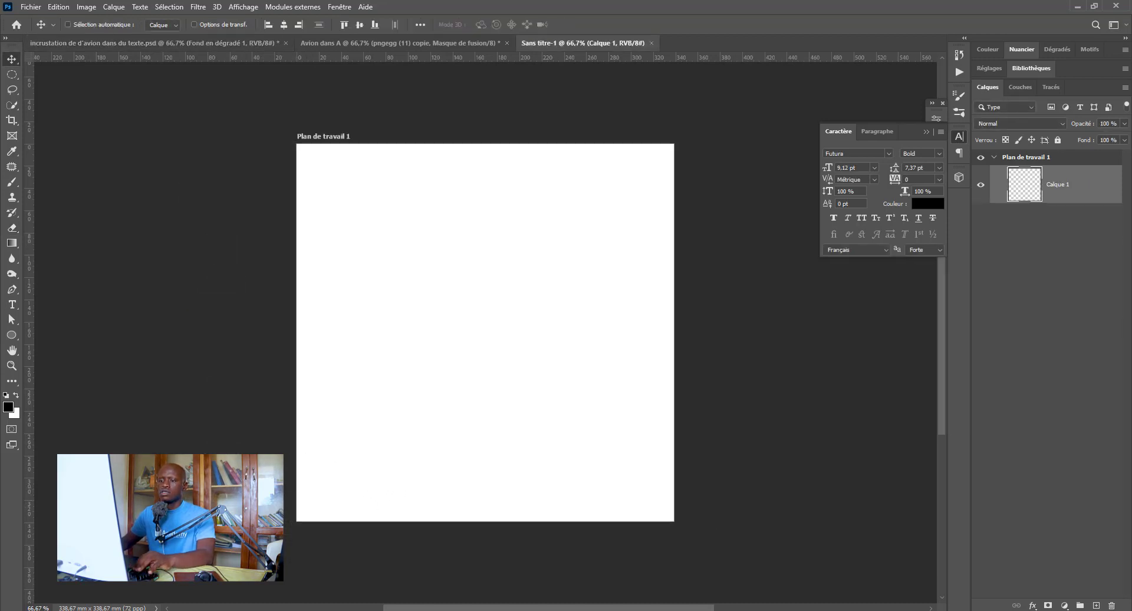
pyautogui.hotkey('alt', 'Tab')
pyautogui.click(313, 265)
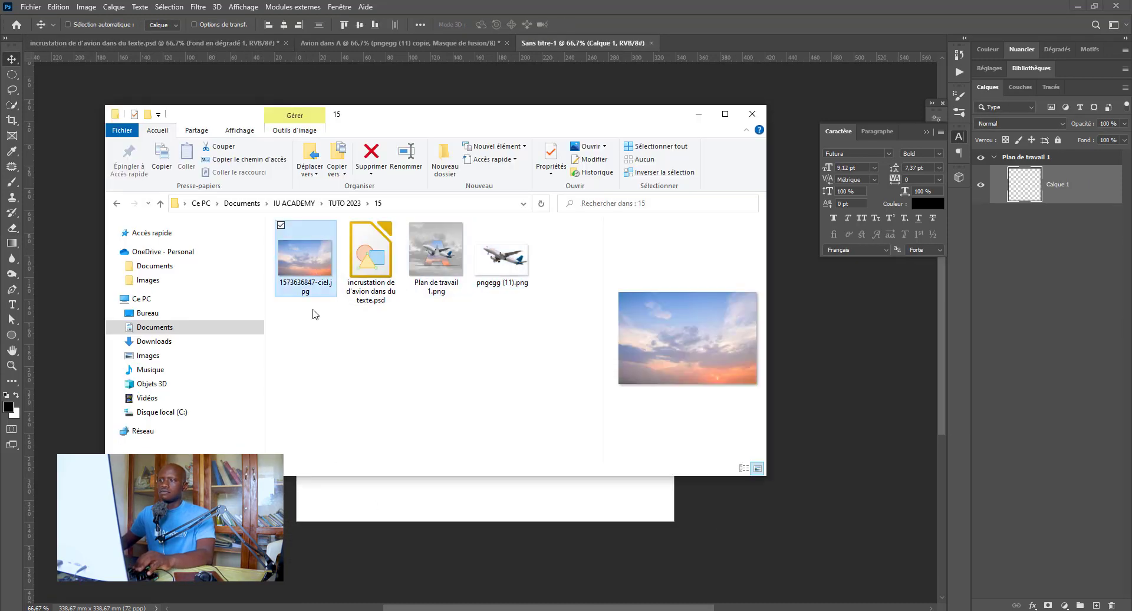
pyautogui.doubleClick(326, 272)
pyautogui.click(824, 32)
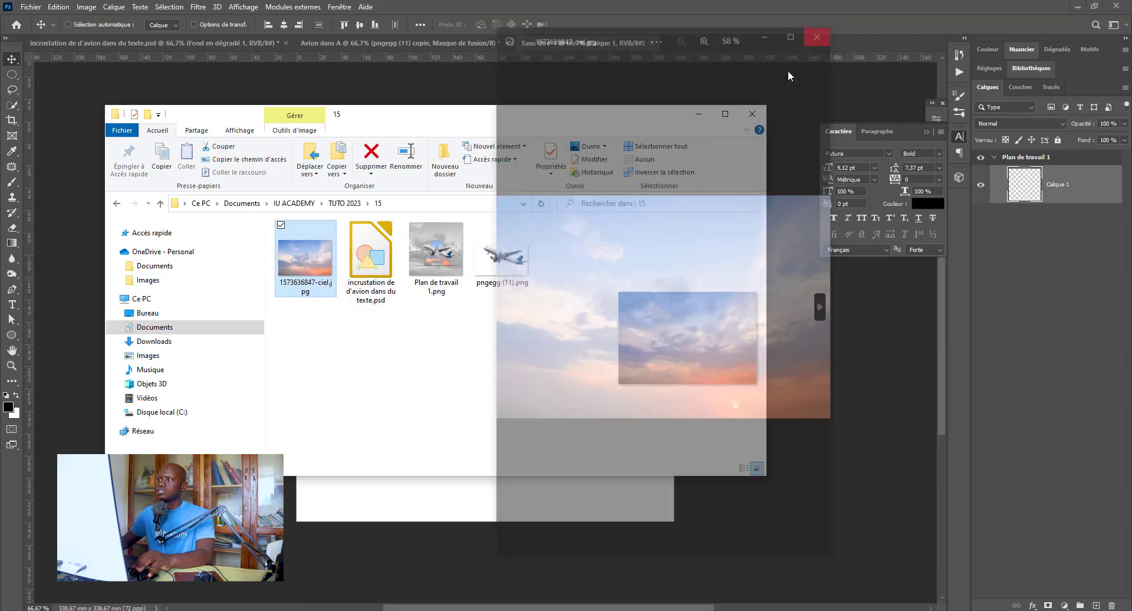
pyautogui.doubleClick(494, 265)
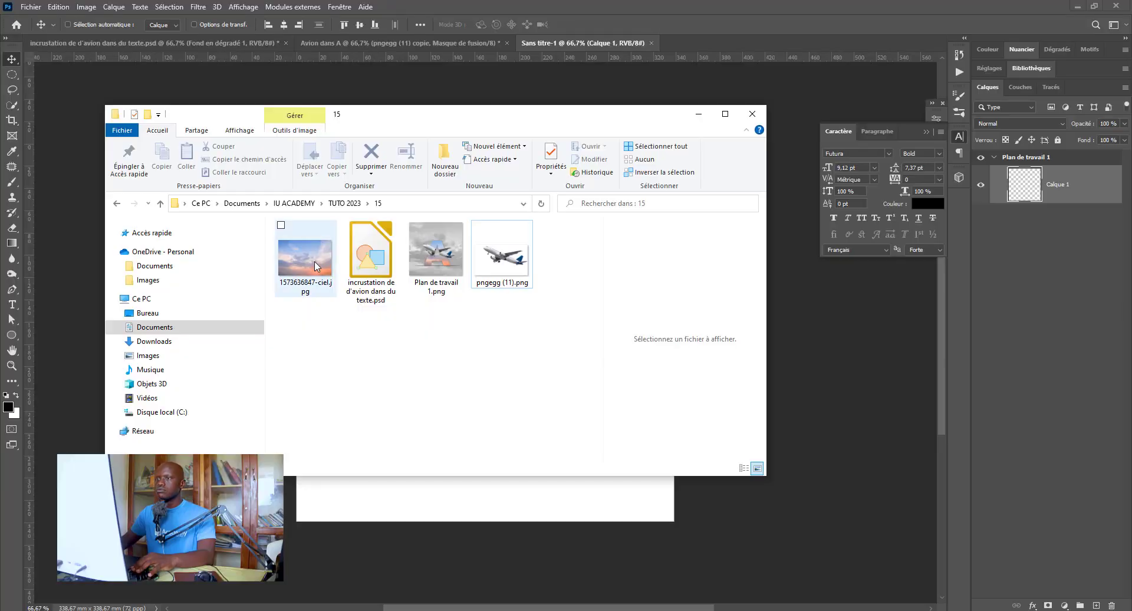
pyautogui.moveTo(303, 260); pyautogui.dragTo(483, 514)
pyautogui.moveTo(632, 430); pyautogui.dragTo(822, 576)
pyautogui.moveTo(336, 233); pyautogui.dragTo(144, 96)
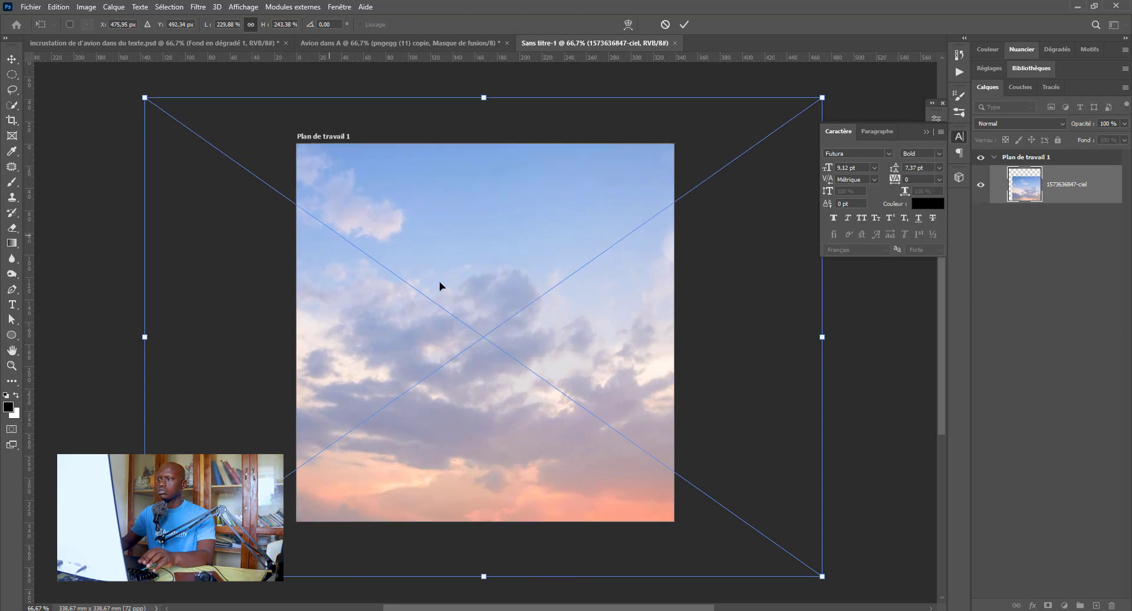
pyautogui.moveTo(440, 286); pyautogui.dragTo(462, 290)
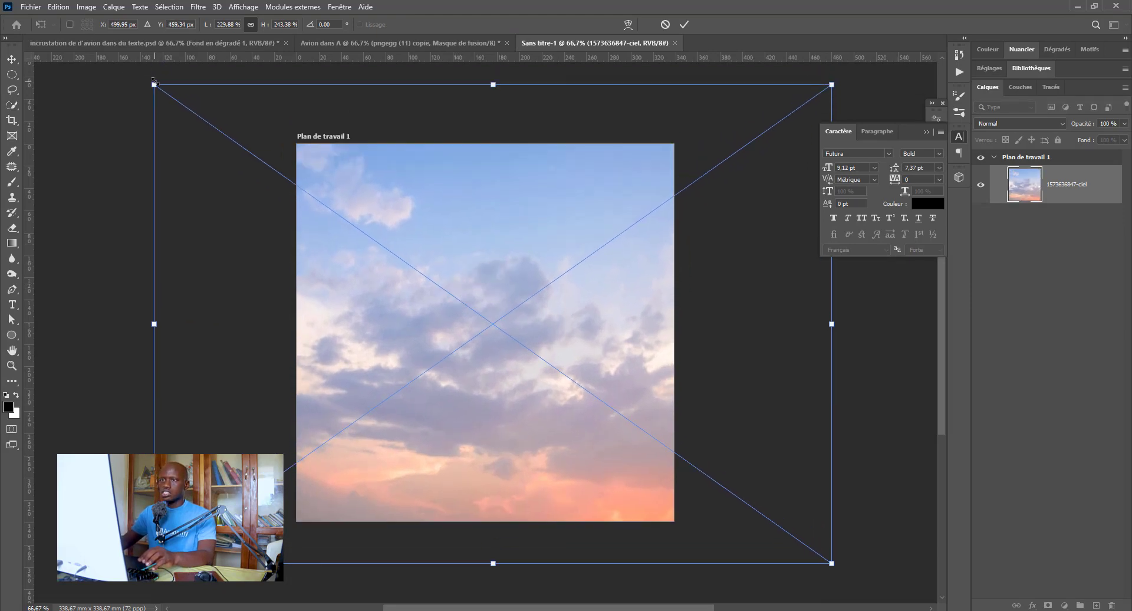
pyautogui.moveTo(157, 83); pyautogui.dragTo(203, 119)
pyautogui.press('Return')
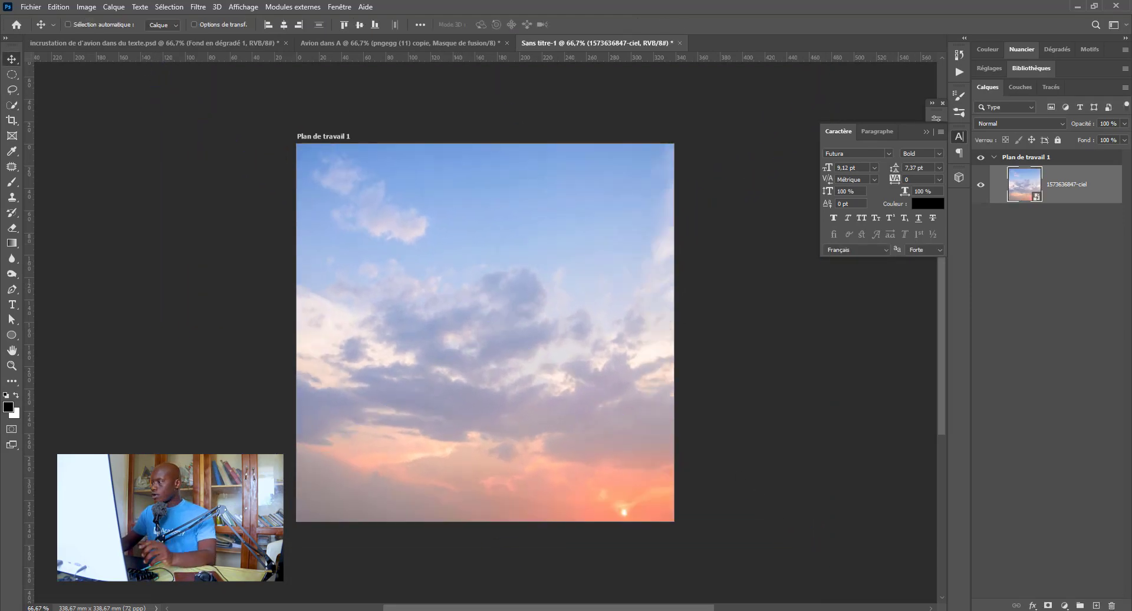
# Step: Add a Black & White adjustment layer above the sky with blues at -12 and magentas at -27
pyautogui.click(1062, 606)
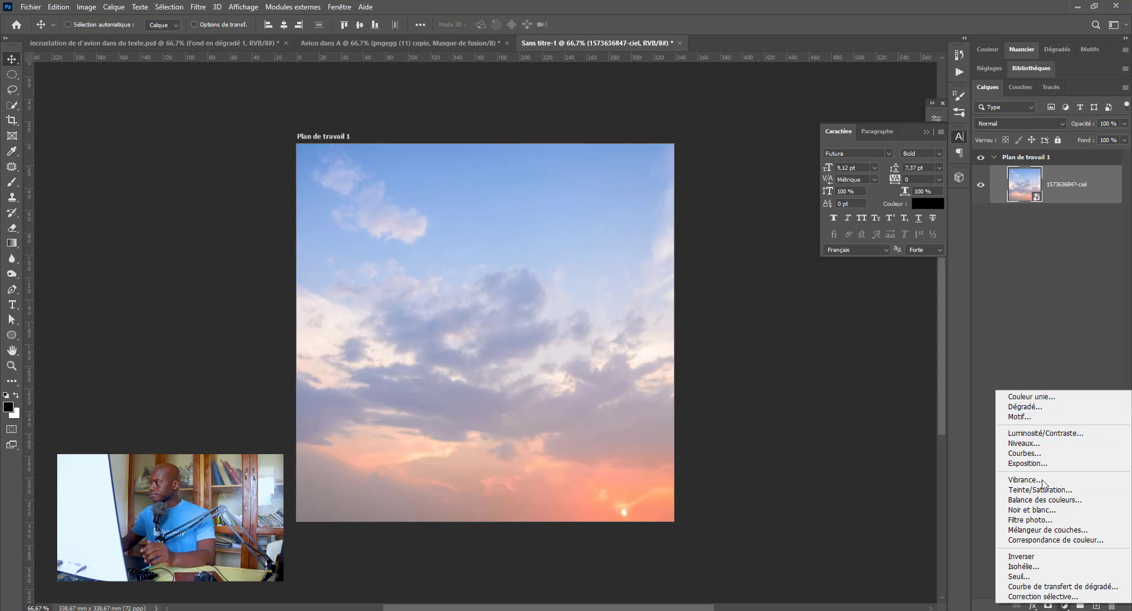
pyautogui.click(1047, 510)
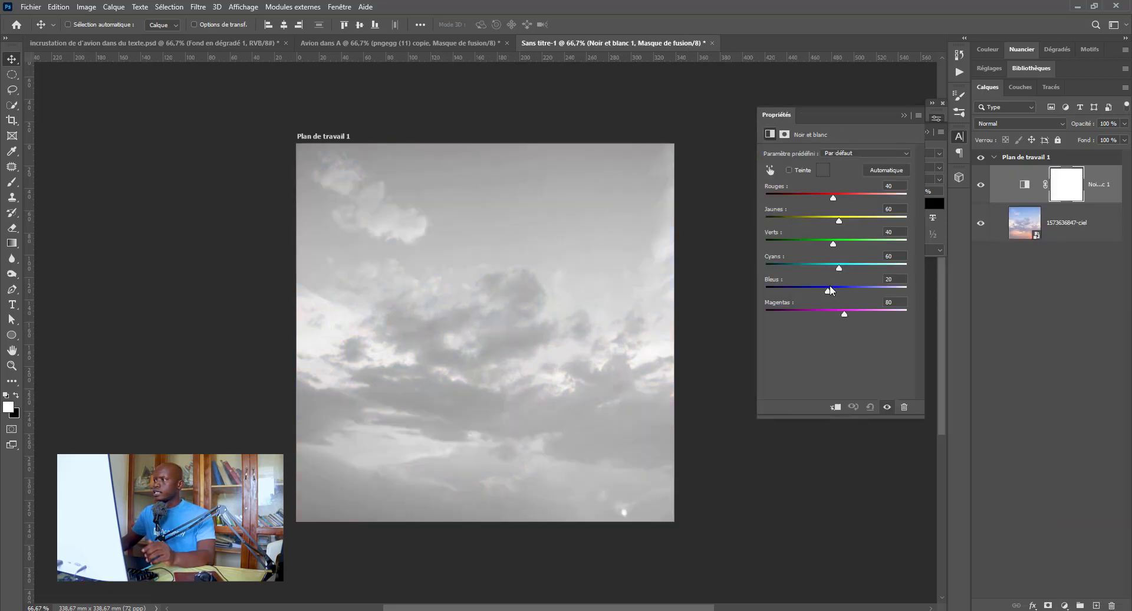
pyautogui.moveTo(830, 290); pyautogui.dragTo(808, 327)
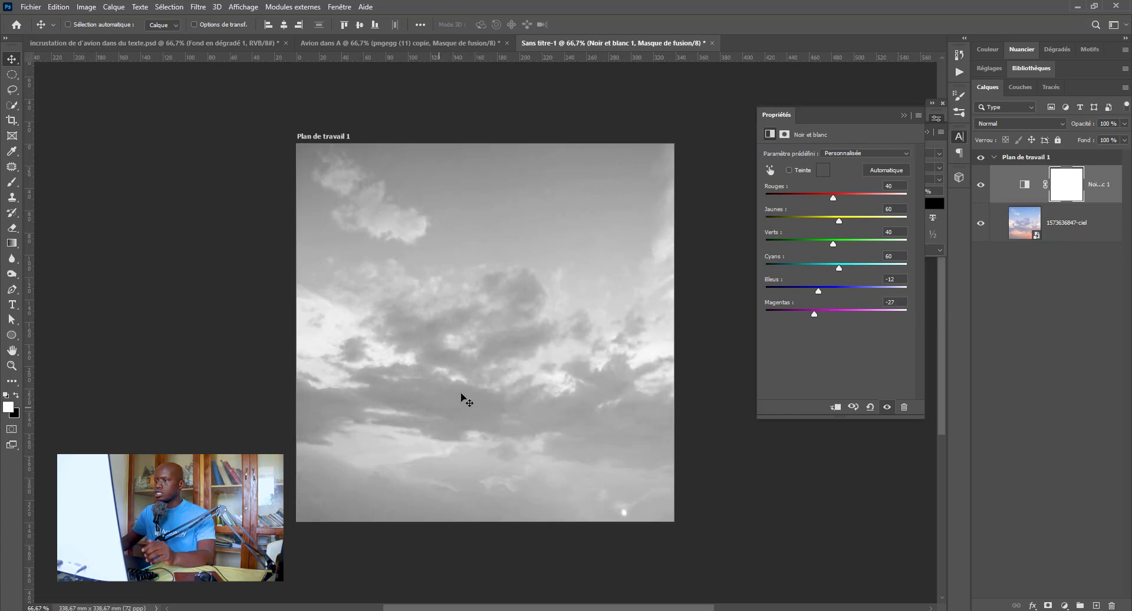
# Step: Clear the open panels from the canvas and clip the Black & White adjustment layer to the sky layer
pyautogui.click(933, 120)
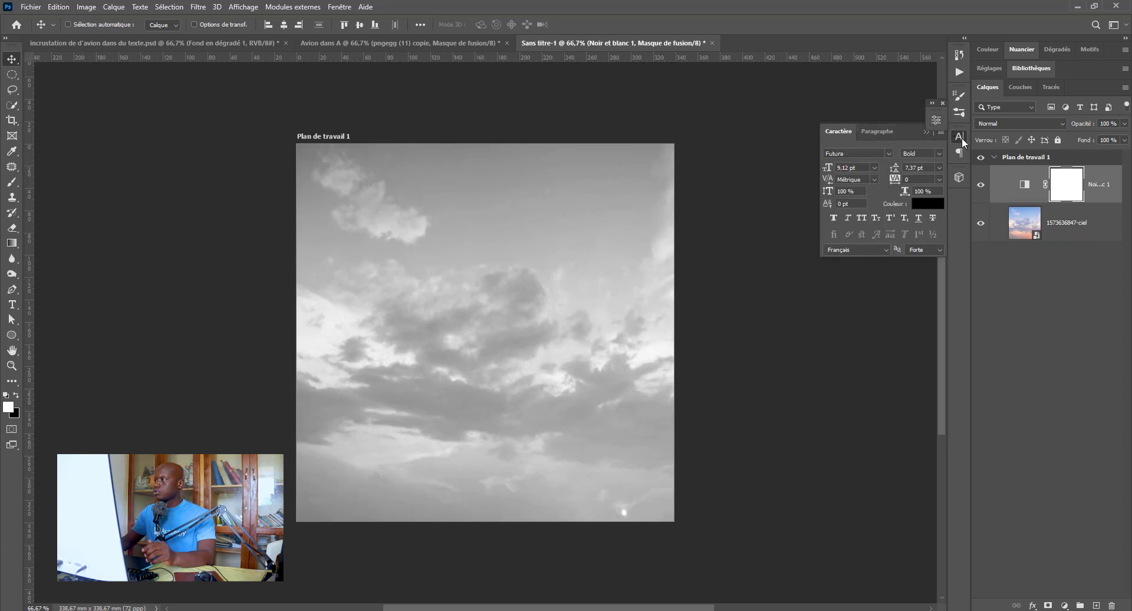
pyautogui.click(959, 137)
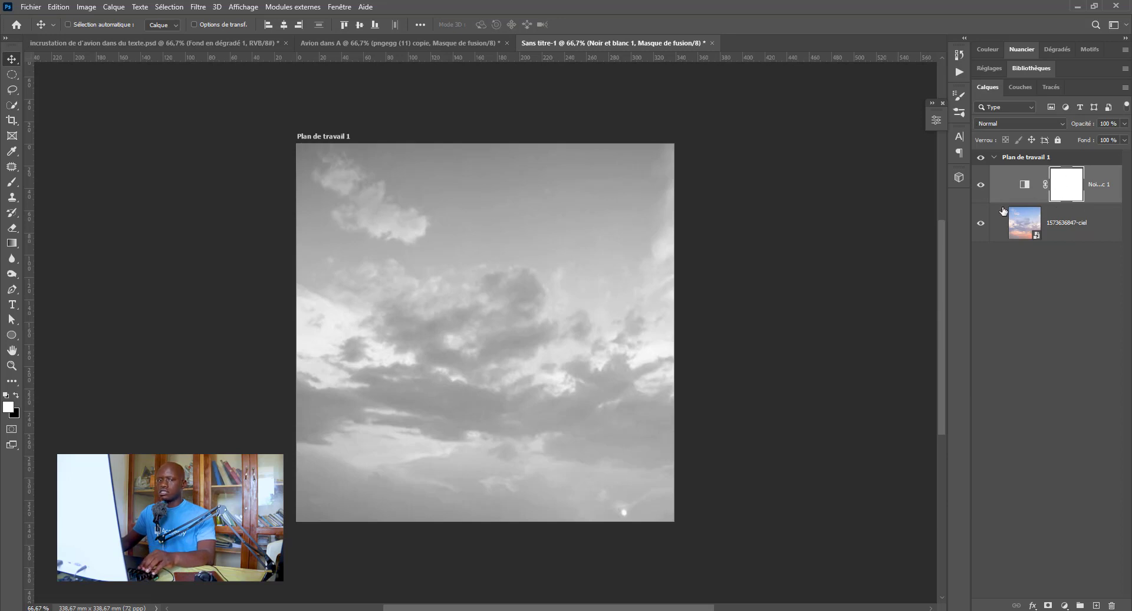
pyautogui.keyDown('alt'); pyautogui.click(1065, 201); pyautogui.keyUp('alt')
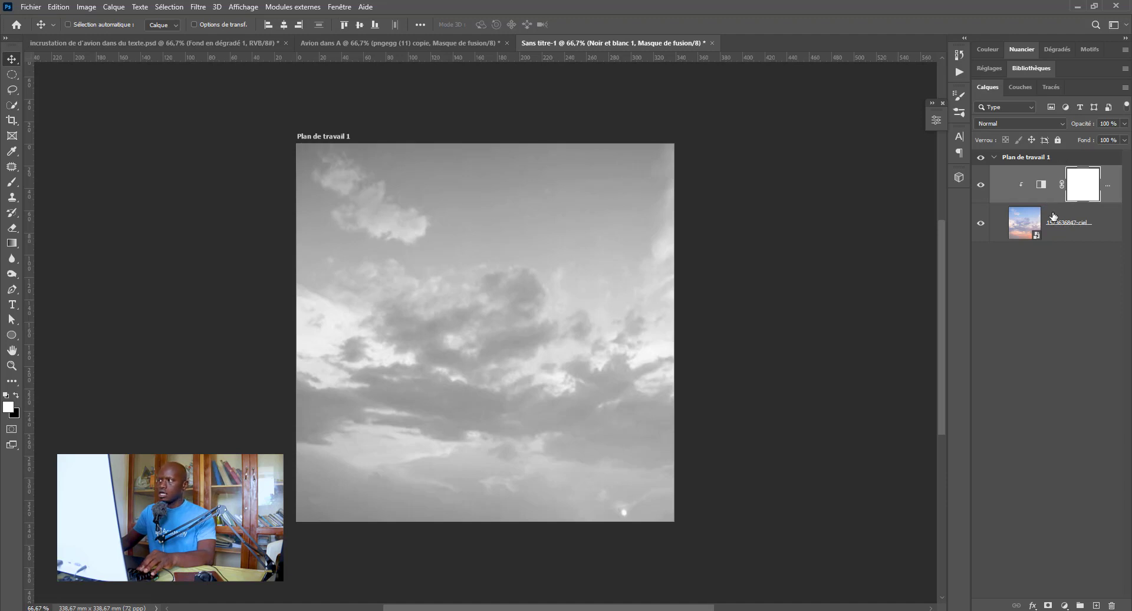
pyautogui.press('alt')
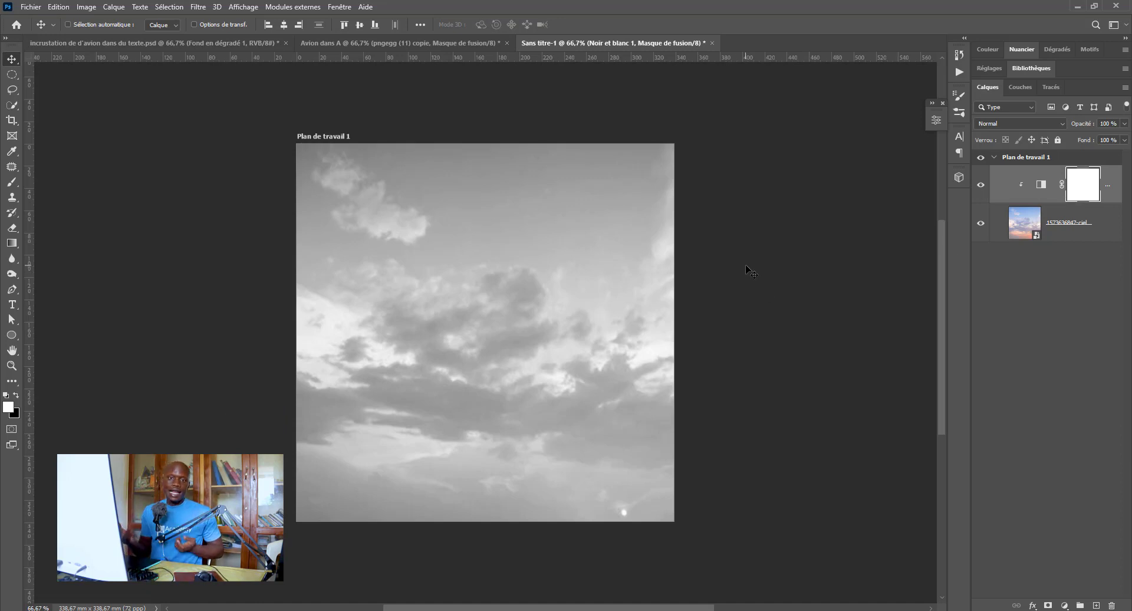
# Step: Add a text layer with the letter A in black Futura Bold near the middle of the artboard
pyautogui.click(12, 304)
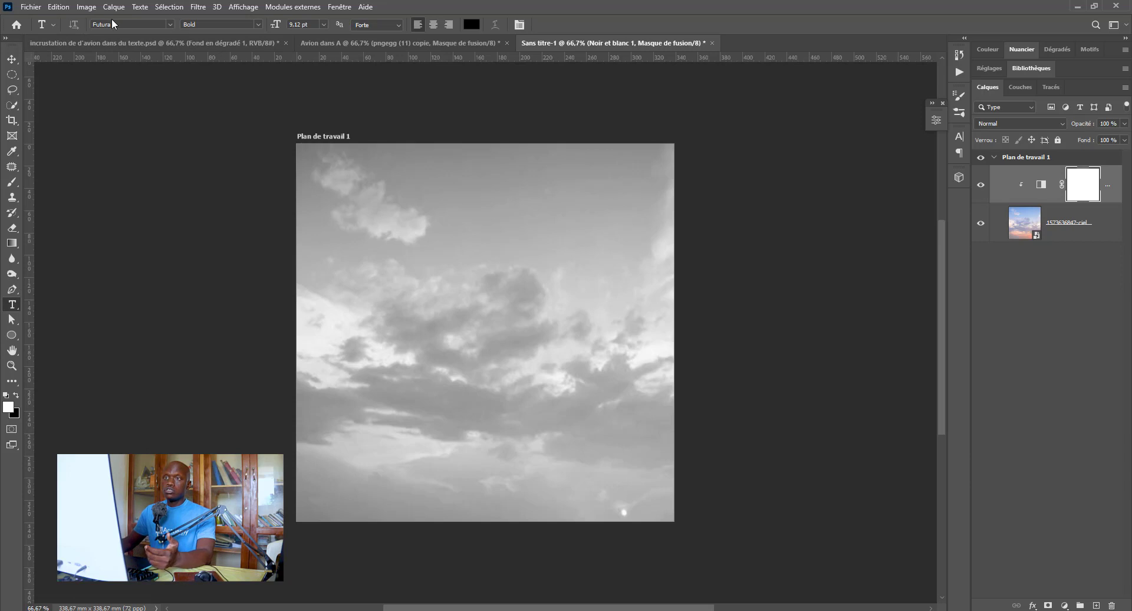
pyautogui.click(456, 351)
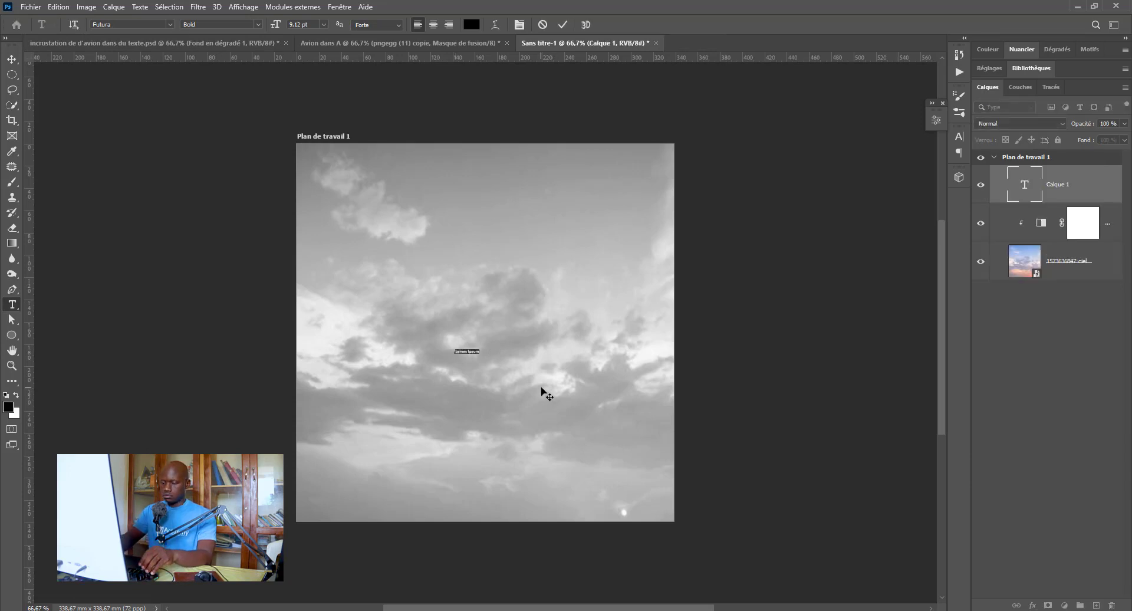
pyautogui.write('A')
pyautogui.press('Escape')
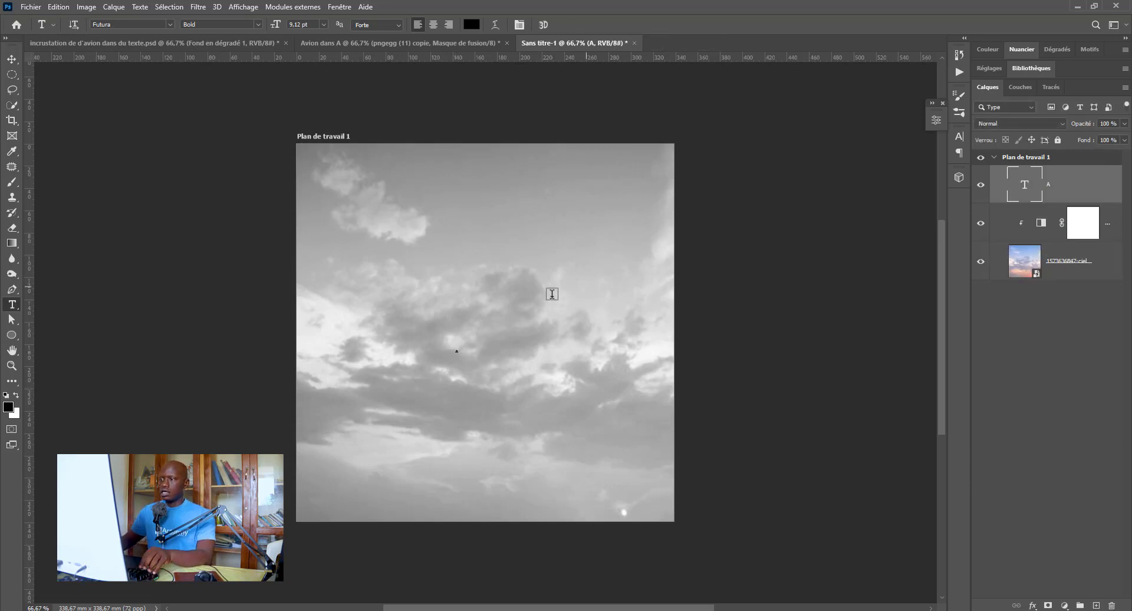
# Step: Enlarge the letter A to about 781 pt and centre it on the artboard
pyautogui.hotkey('ctrl', 't')
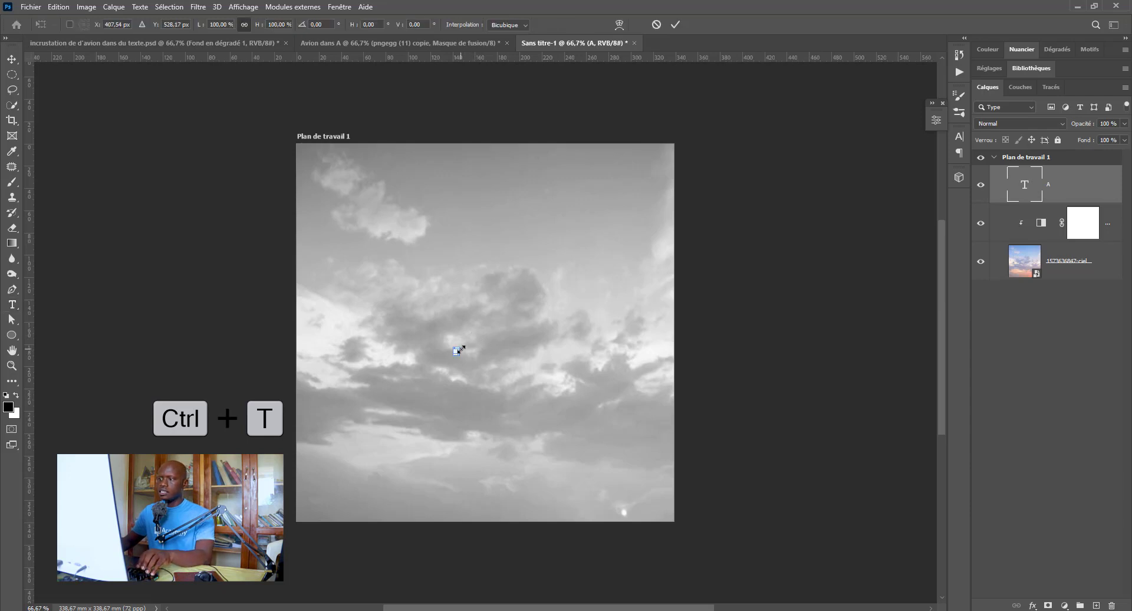
pyautogui.moveTo(460, 349); pyautogui.dragTo(668, 192)
pyautogui.moveTo(522, 293); pyautogui.dragTo(484, 407)
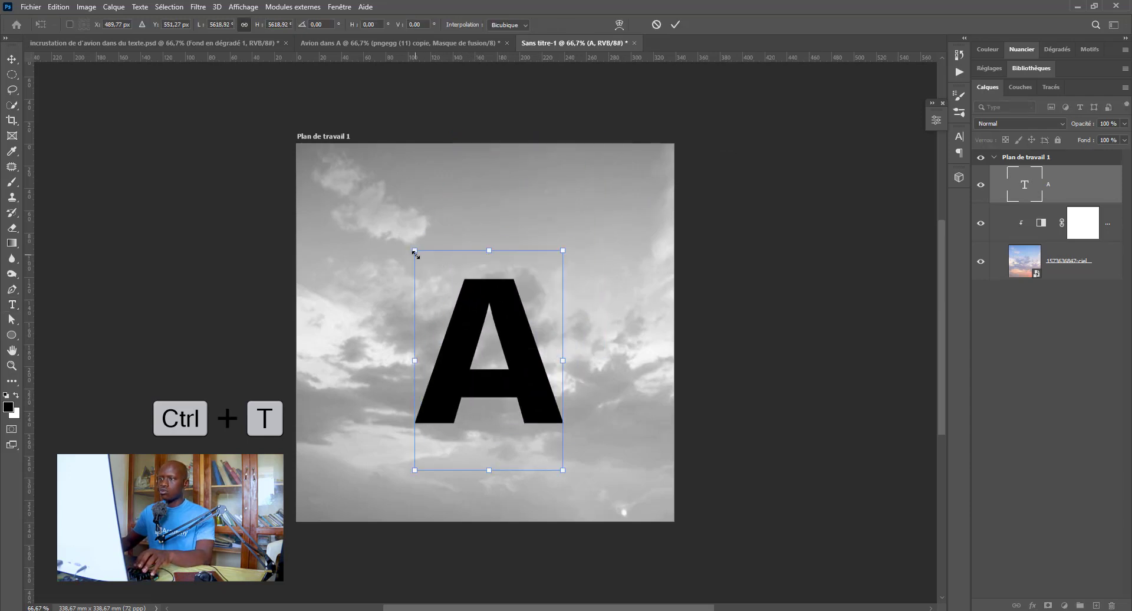
pyautogui.moveTo(415, 254); pyautogui.dragTo(363, 176)
pyautogui.moveTo(517, 346); pyautogui.dragTo(538, 361)
pyautogui.moveTo(584, 190); pyautogui.dragTo(628, 162)
pyautogui.moveTo(554, 277); pyautogui.dragTo(542, 296)
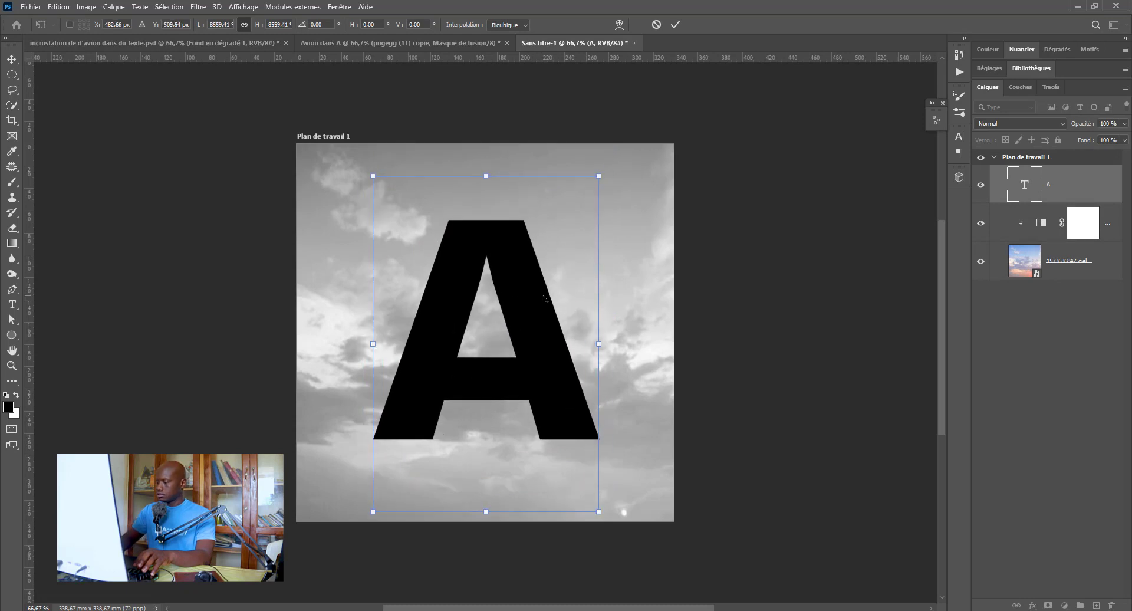
pyautogui.press('Return')
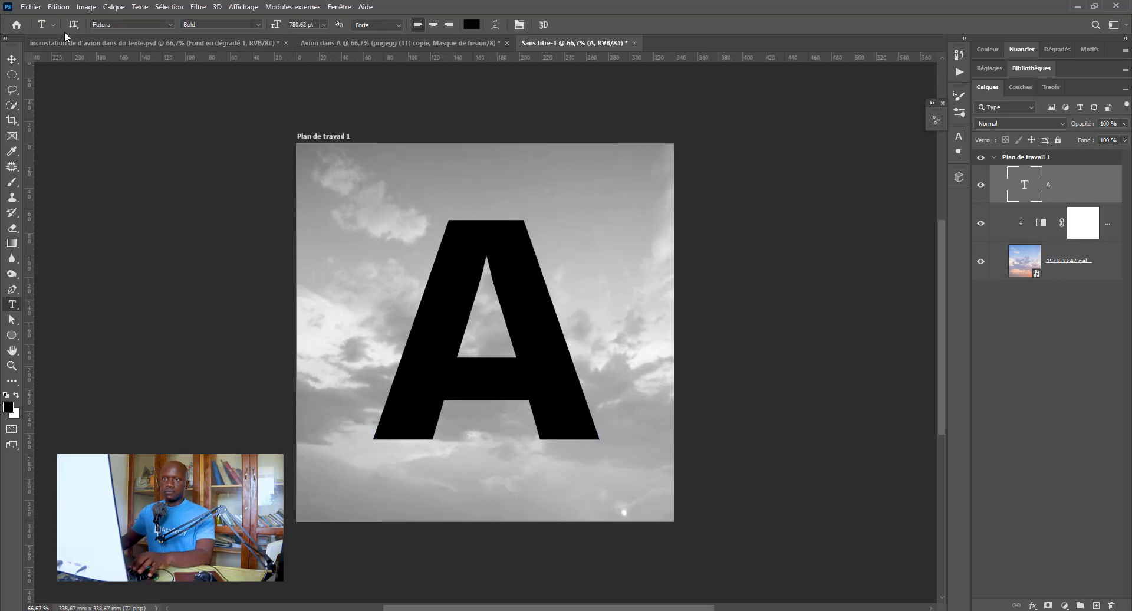
pyautogui.click(17, 60)
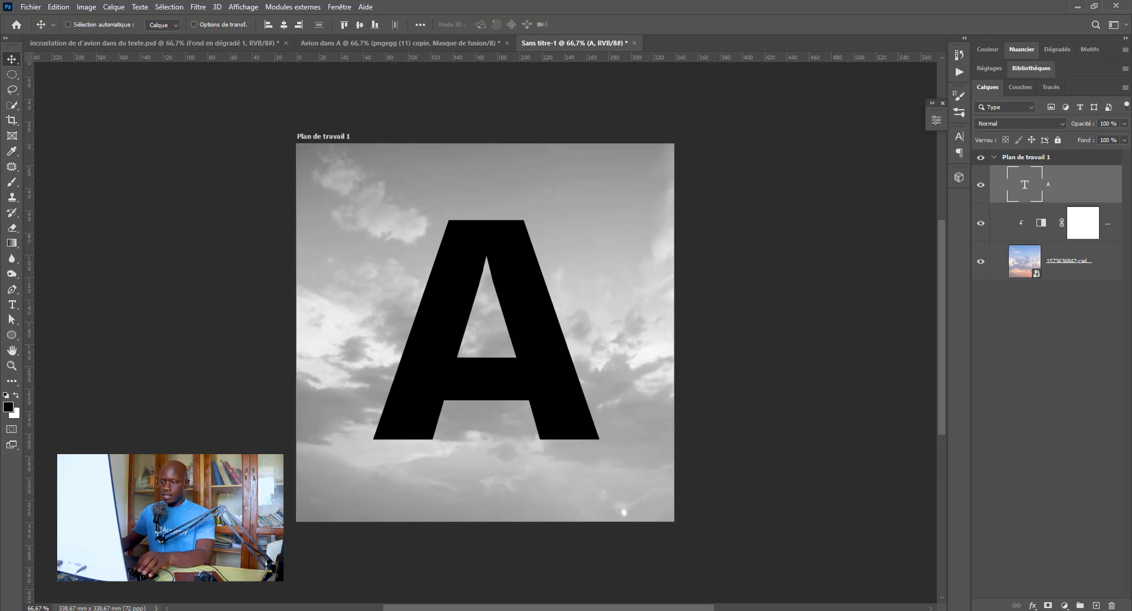
pyautogui.hotkey('alt', 'Tab')
pyautogui.moveTo(293, 269); pyautogui.dragTo(451, 511)
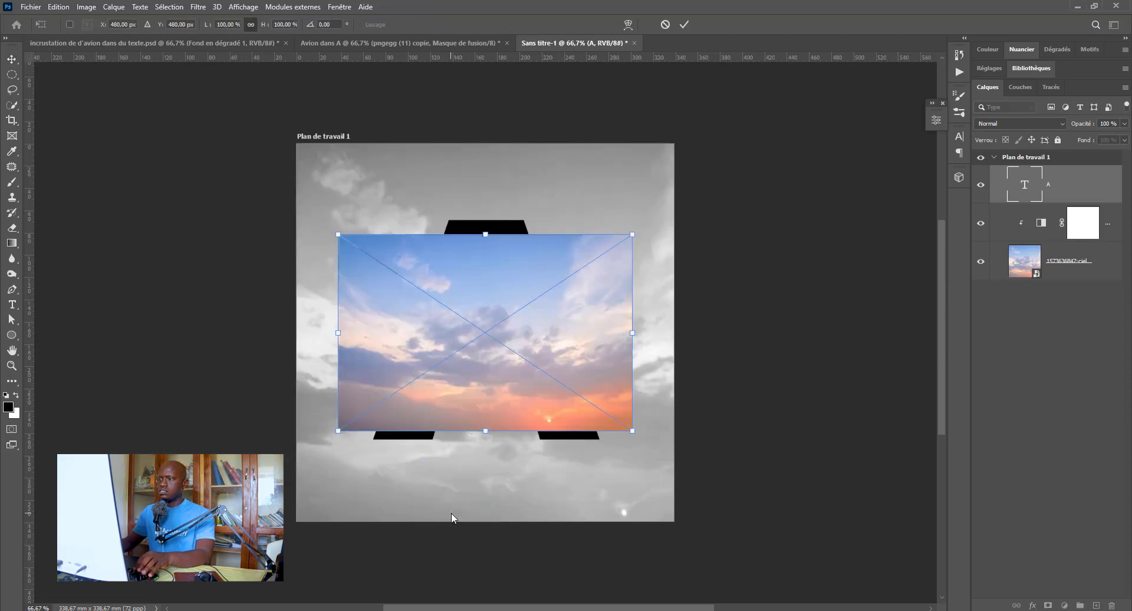
pyautogui.moveTo(334, 260); pyautogui.dragTo(245, 203)
pyautogui.moveTo(462, 265); pyautogui.dragTo(519, 256)
pyautogui.press('Return')
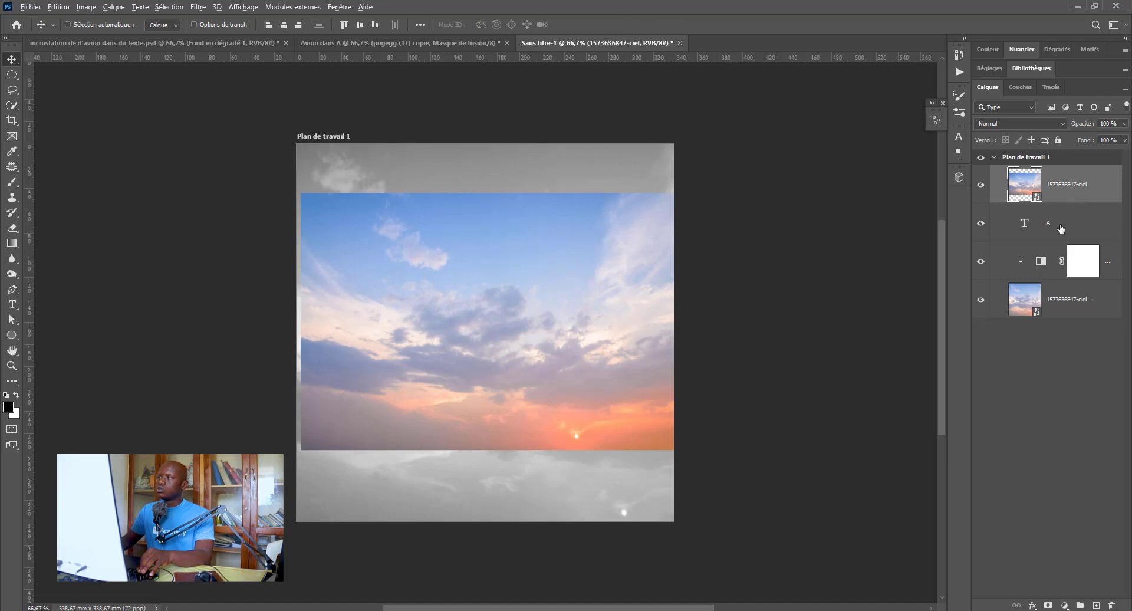
pyautogui.press('alt')
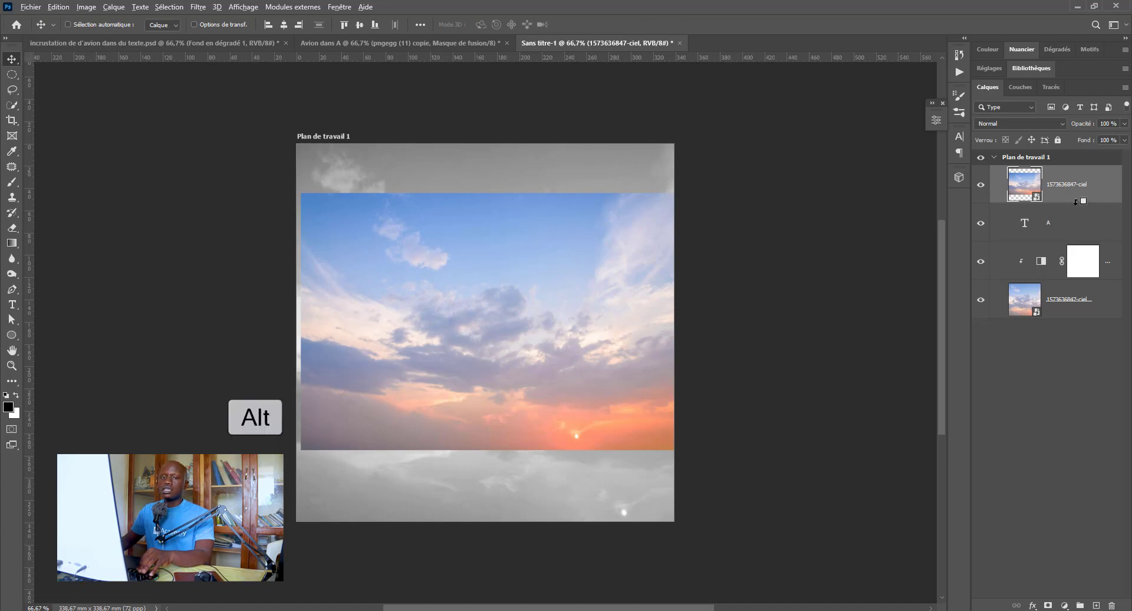
pyautogui.keyDown('alt'); pyautogui.click(1075, 202); pyautogui.keyUp('alt')
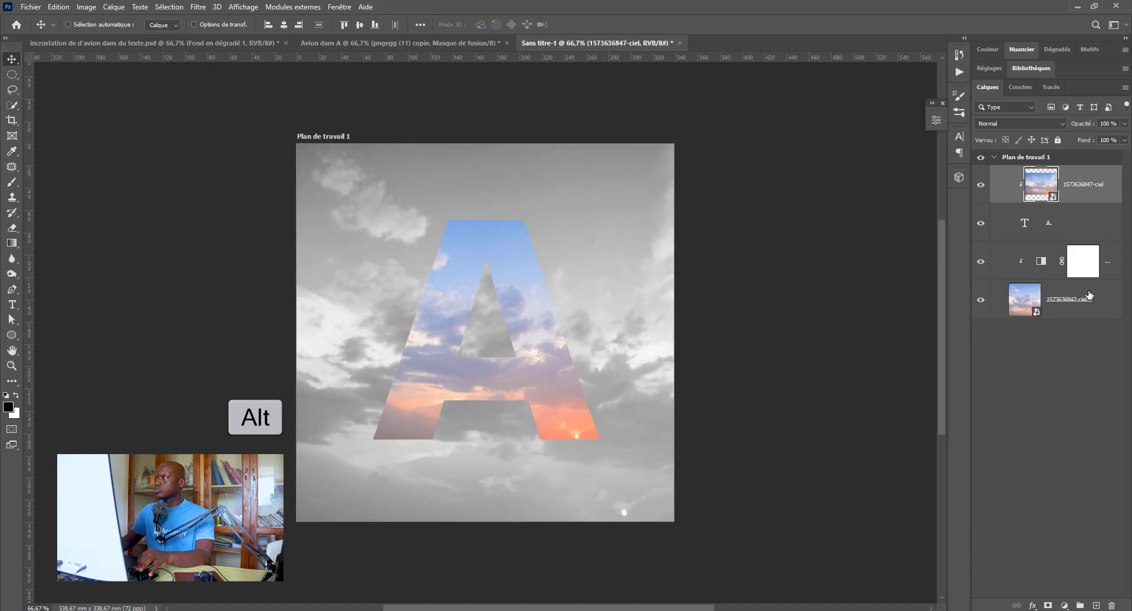
# Step: Add a drop shadow layer effect to the letter A text layer
pyautogui.click(1064, 221)
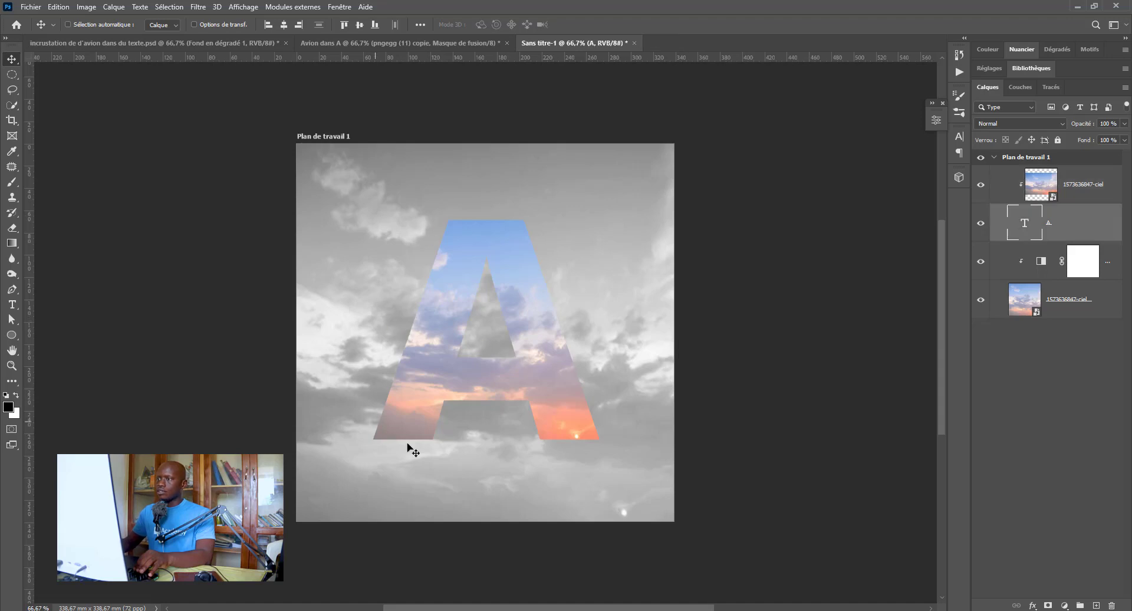
pyautogui.doubleClick(1108, 233)
pyautogui.moveTo(797, 167); pyautogui.dragTo(564, 153)
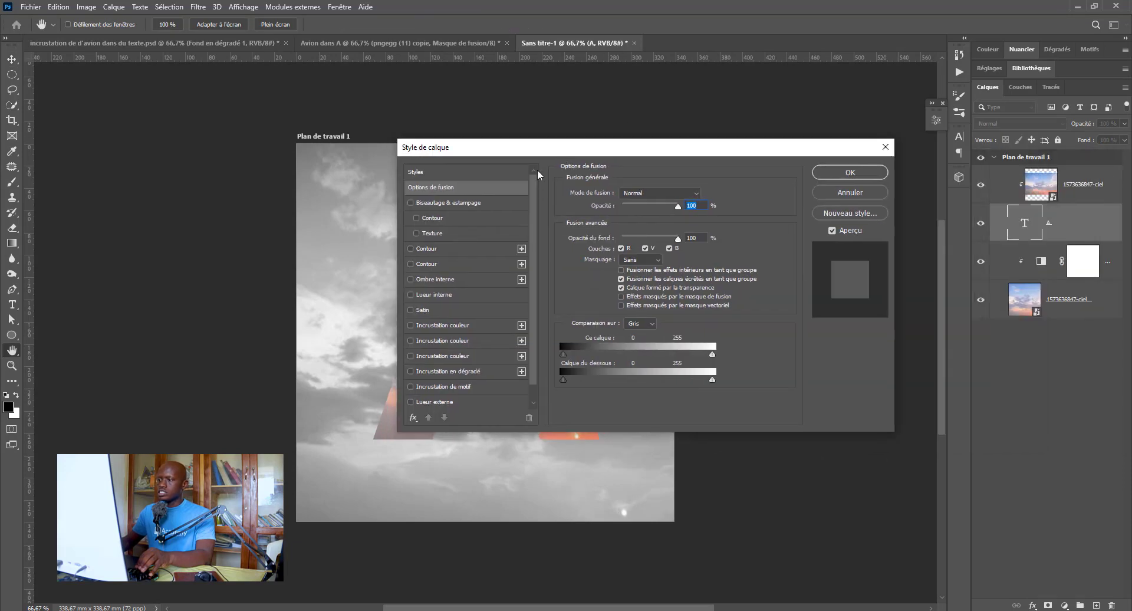
pyautogui.scroll(-1, 472, 360)
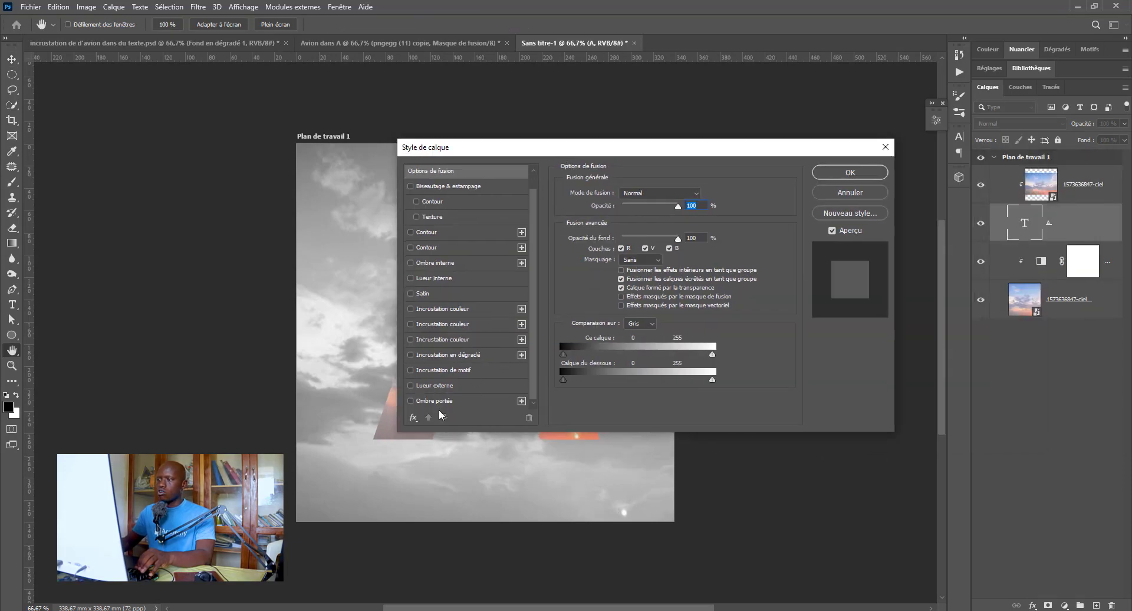
pyautogui.click(410, 401)
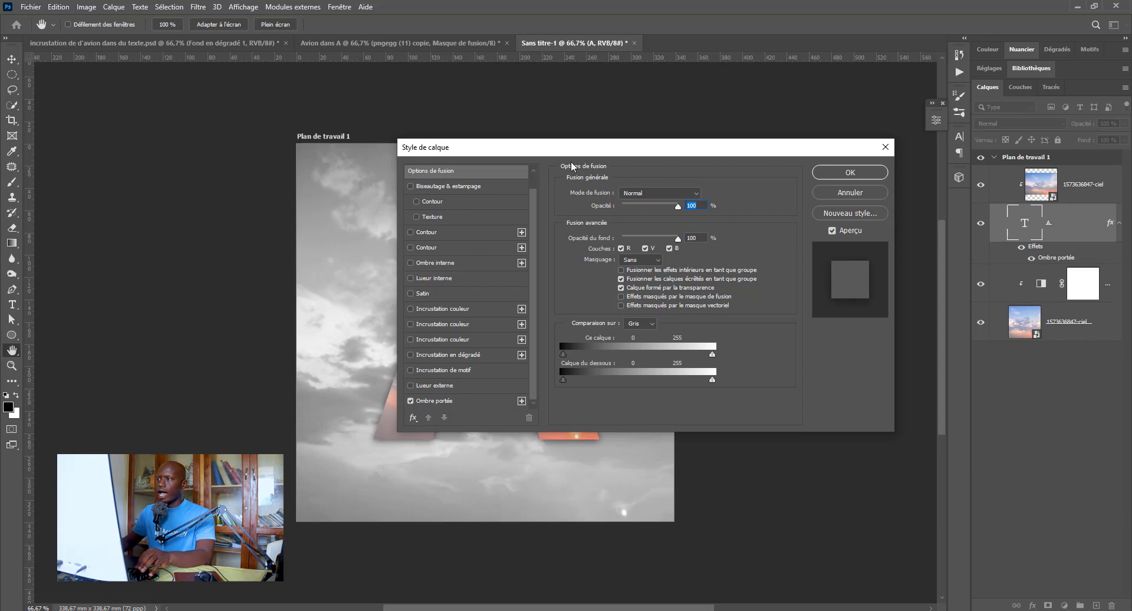
# Step: Try a fill opacity of 70% on the letter A text layer and restore it to 100%
pyautogui.moveTo(573, 153); pyautogui.dragTo(718, 185)
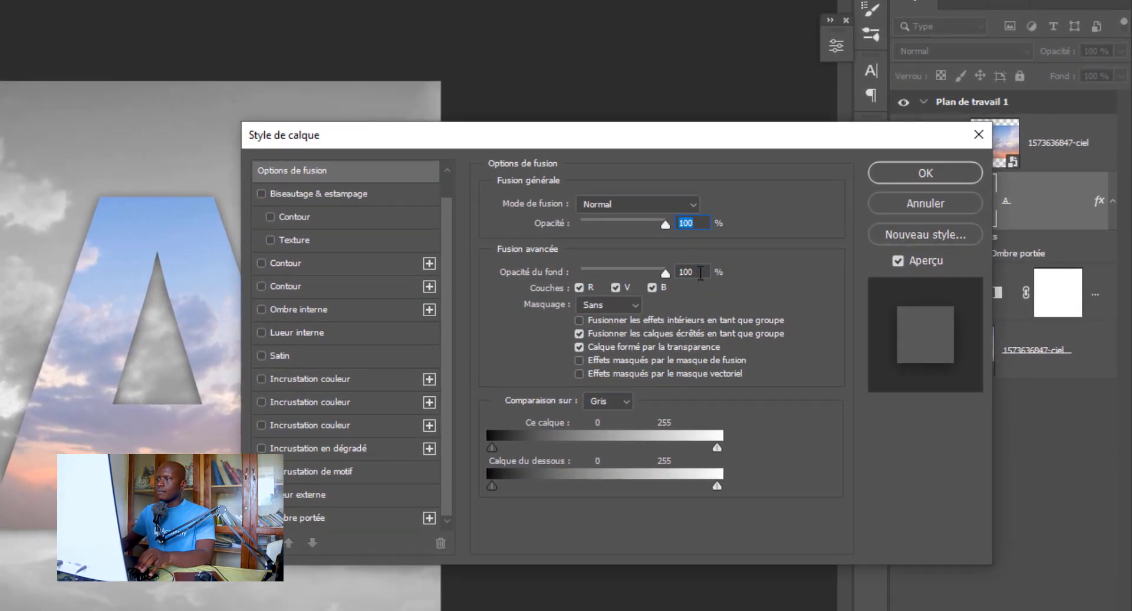
pyautogui.doubleClick(701, 273)
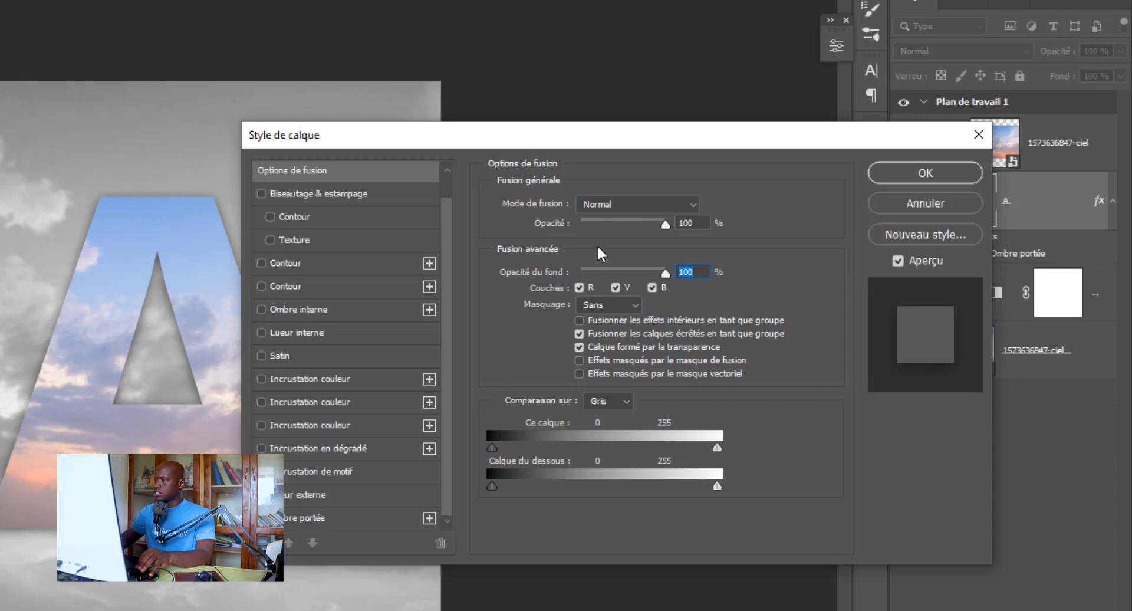
pyautogui.write('70')
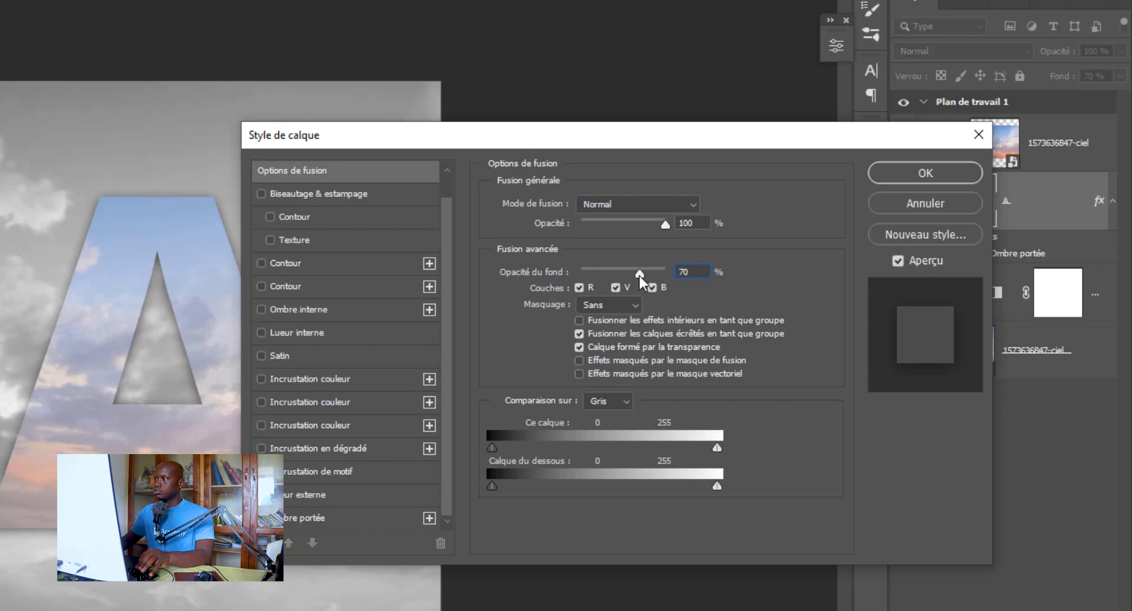
pyautogui.moveTo(639, 274); pyautogui.dragTo(728, 280)
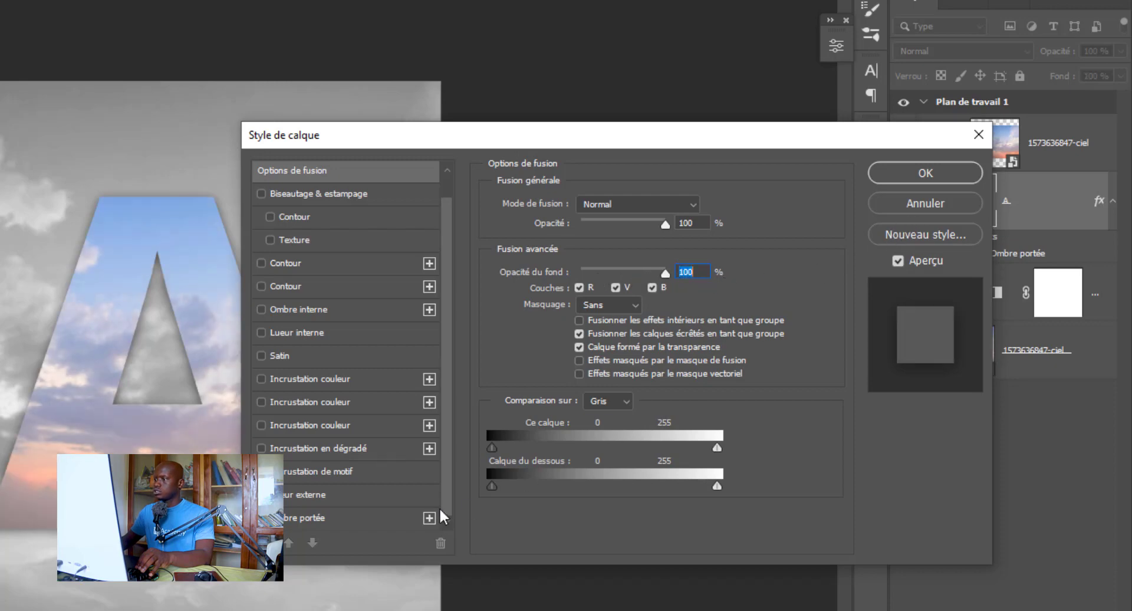
# Step: Review the letter A's drop shadow settings and apply the layer style with 60% opacity, 90° angle, 4 px distance and 21 px size
pyautogui.click(325, 518)
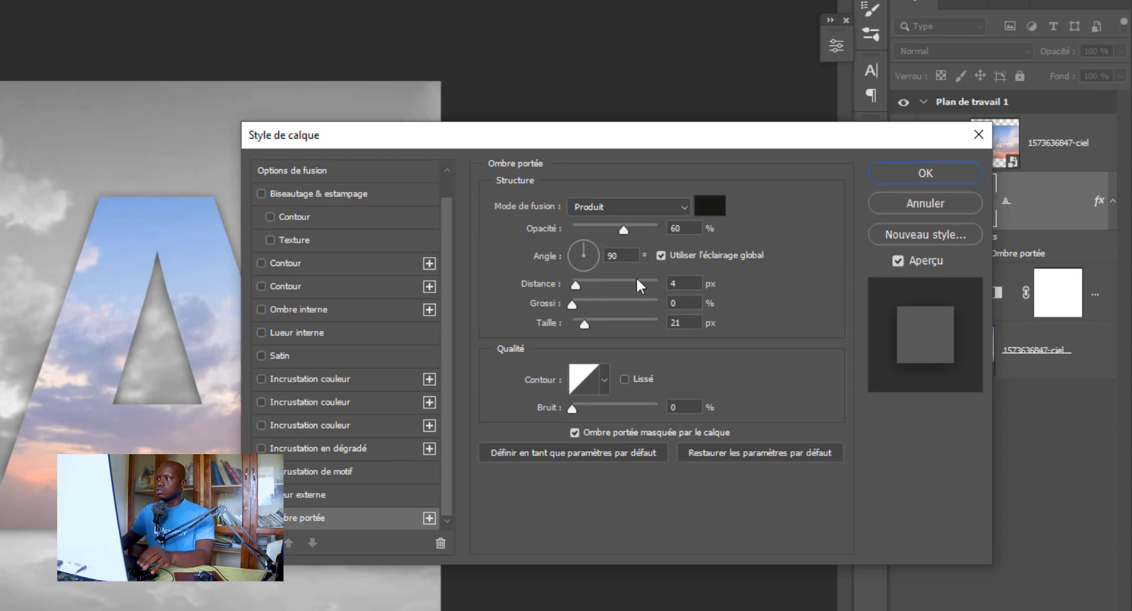
pyautogui.click(678, 228)
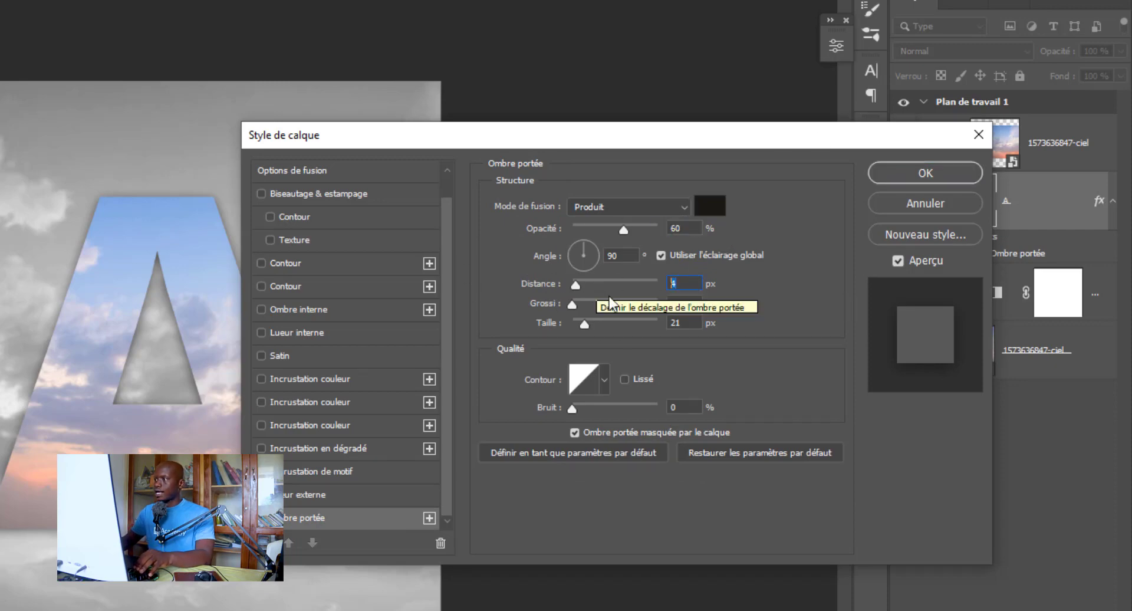
pyautogui.click(686, 322)
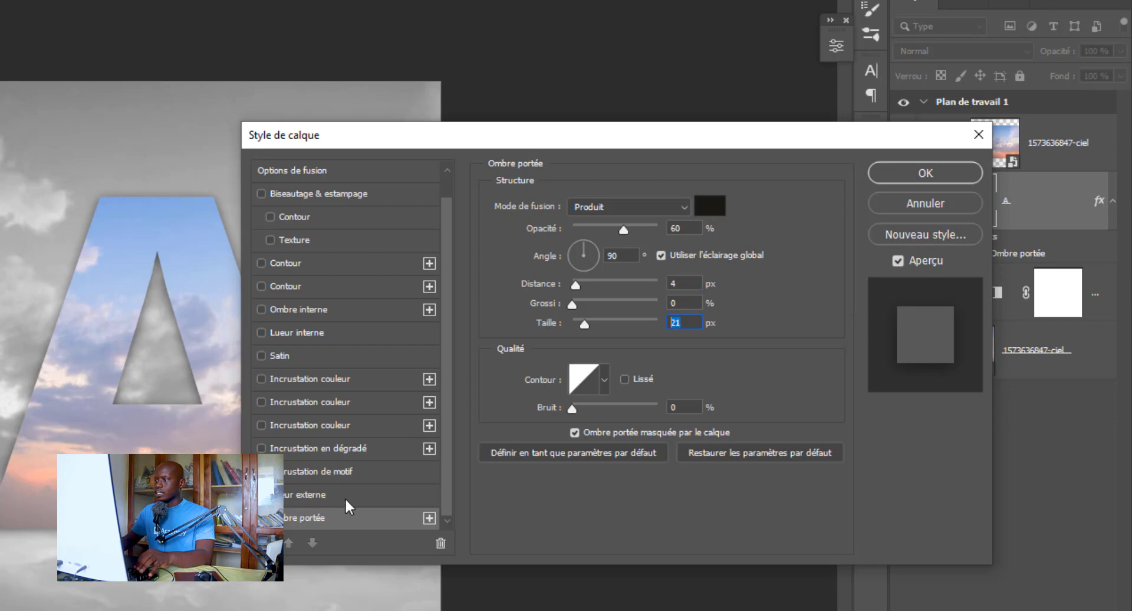
pyautogui.click(364, 517)
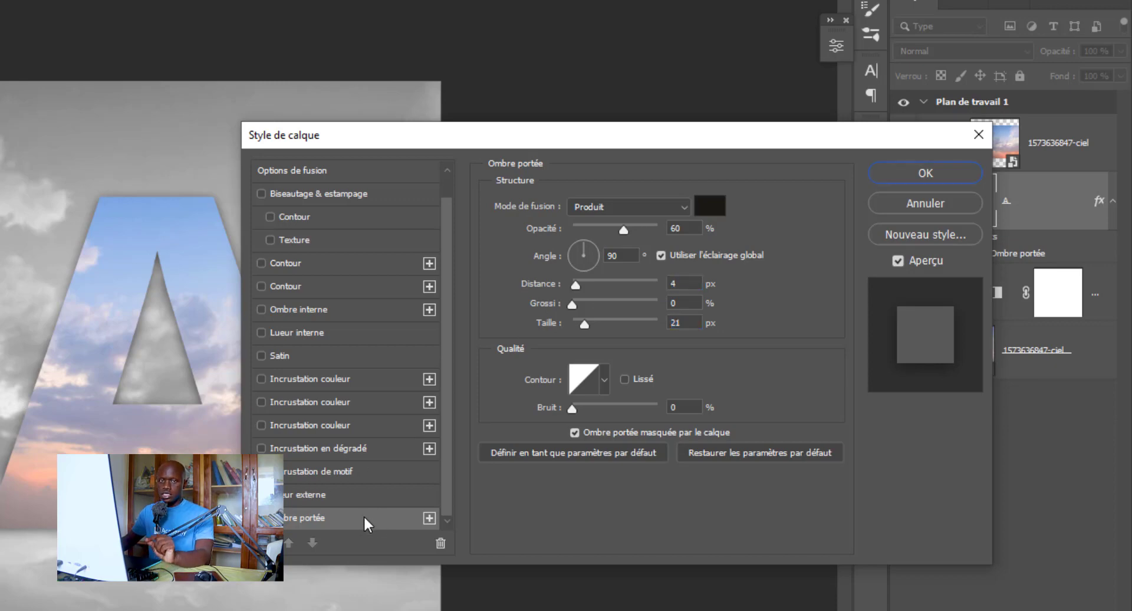
pyautogui.scroll(1, 356, 303)
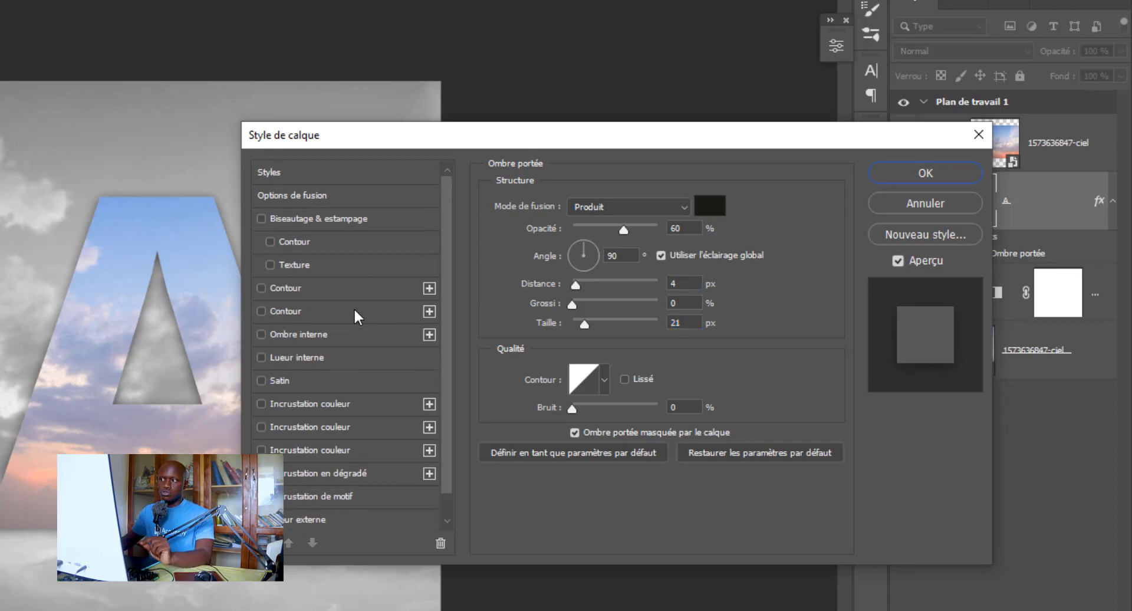
pyautogui.click(313, 176)
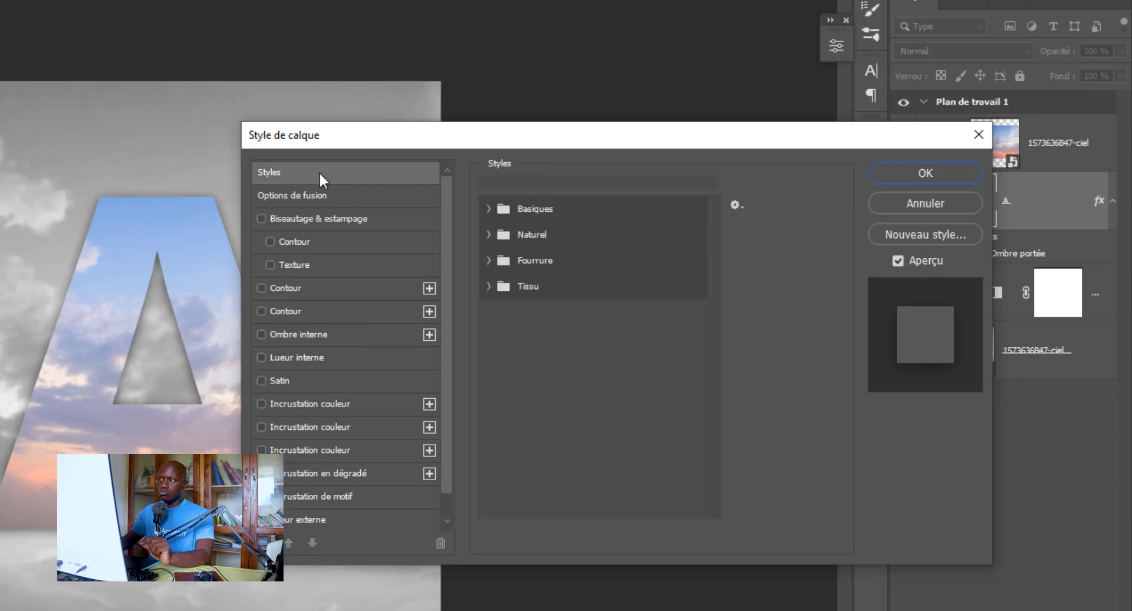
pyautogui.click(326, 199)
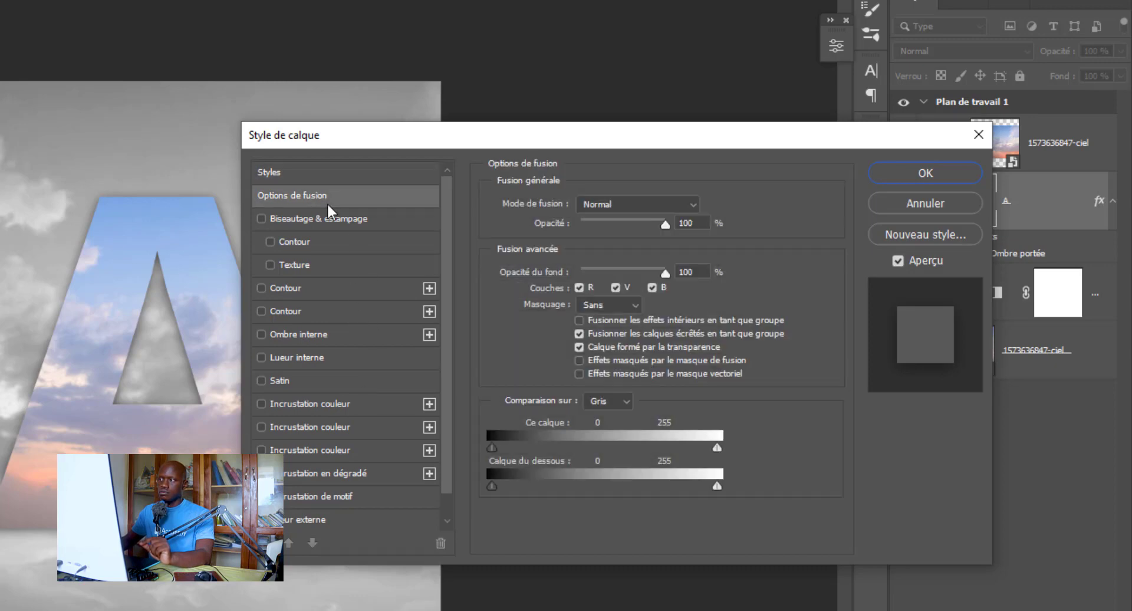
pyautogui.click(344, 520)
pyautogui.scroll(-1, 341, 521)
pyautogui.click(332, 522)
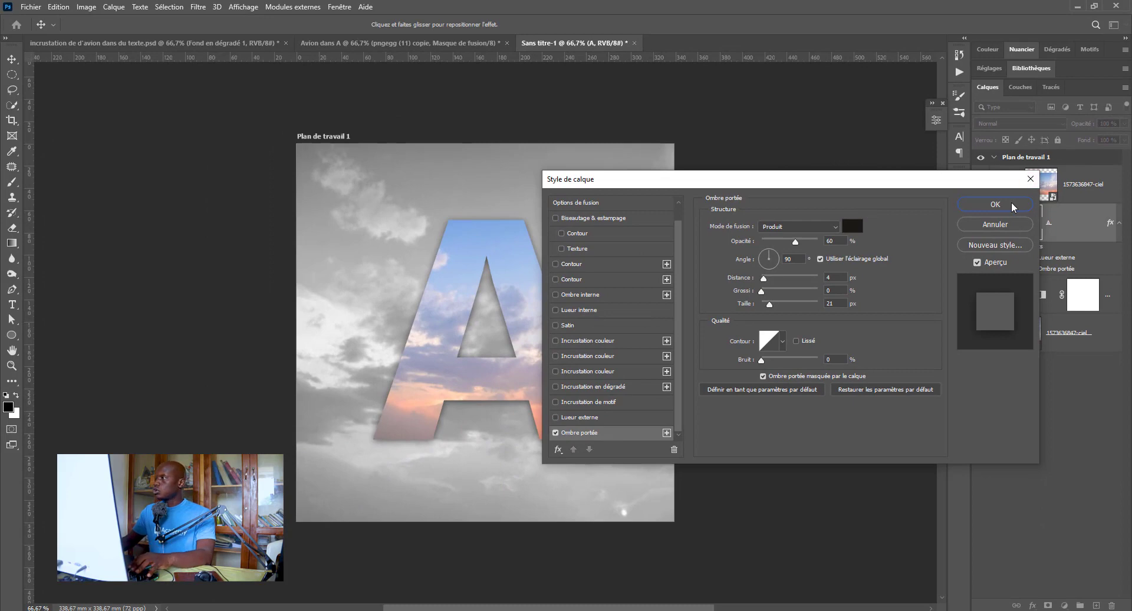
pyautogui.click(1012, 206)
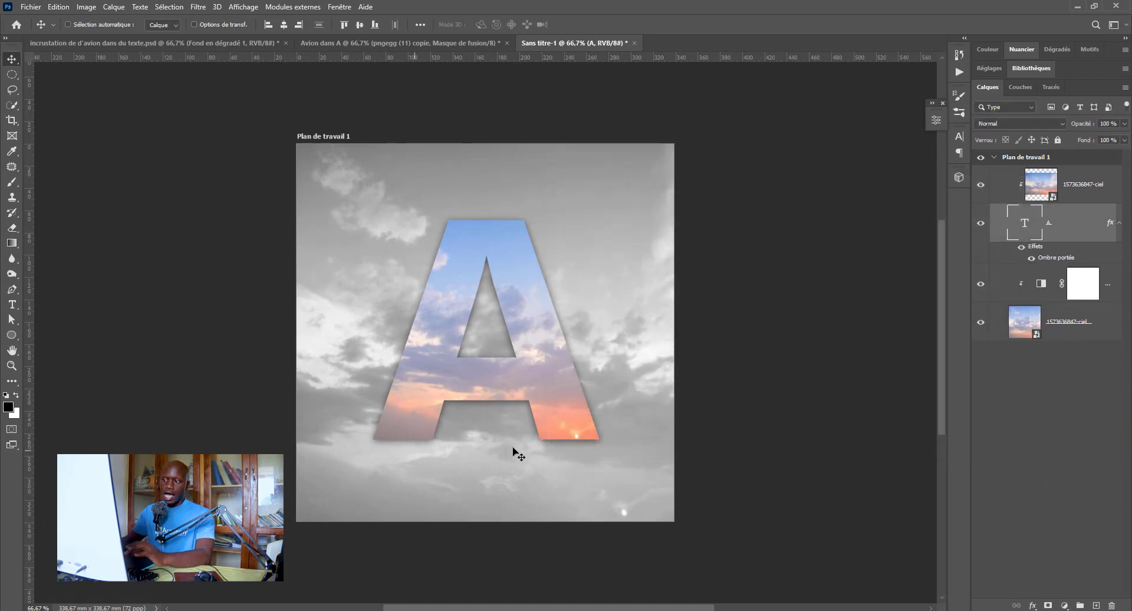
# Step: Check the finished airplane-in-text reference document, and add an empty layer above the black-and-white adjustment layer in Sans titre-1
pyautogui.click(215, 43)
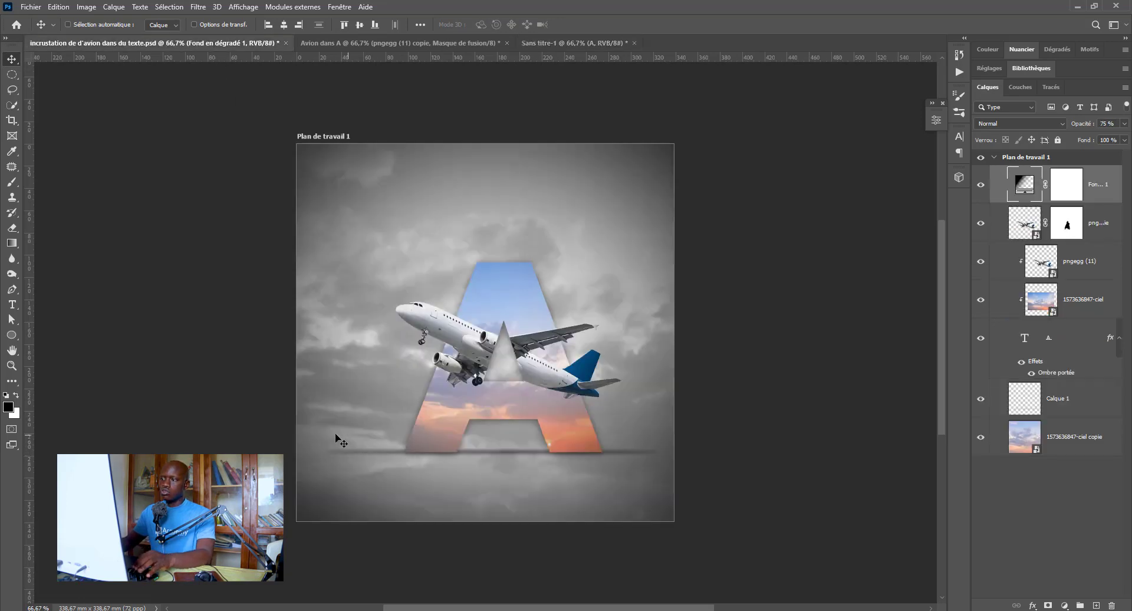
pyautogui.click(551, 45)
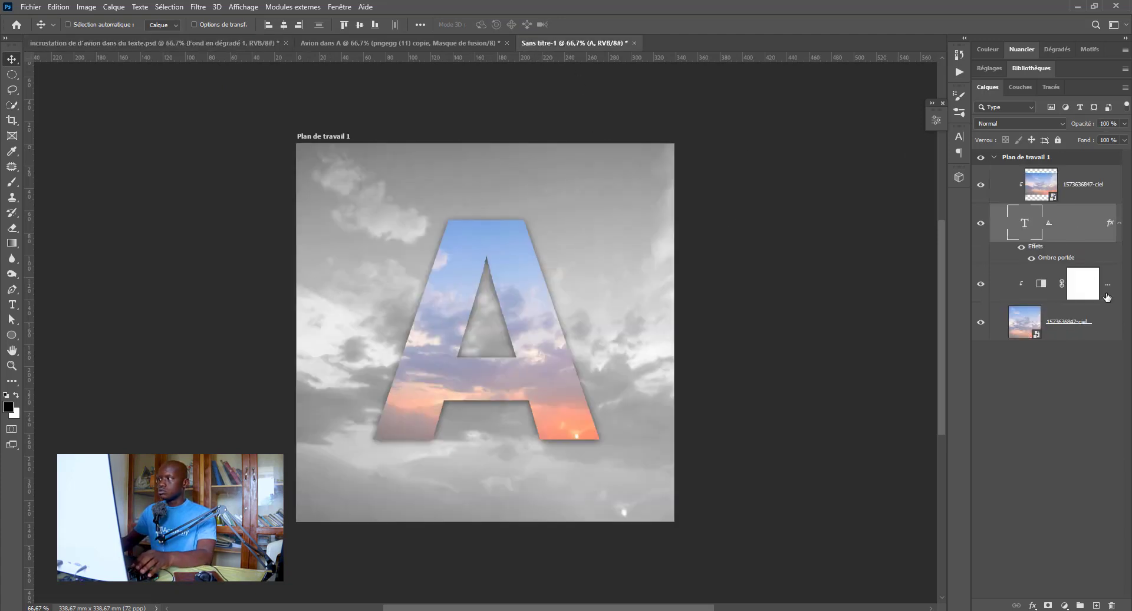
pyautogui.click(1066, 291)
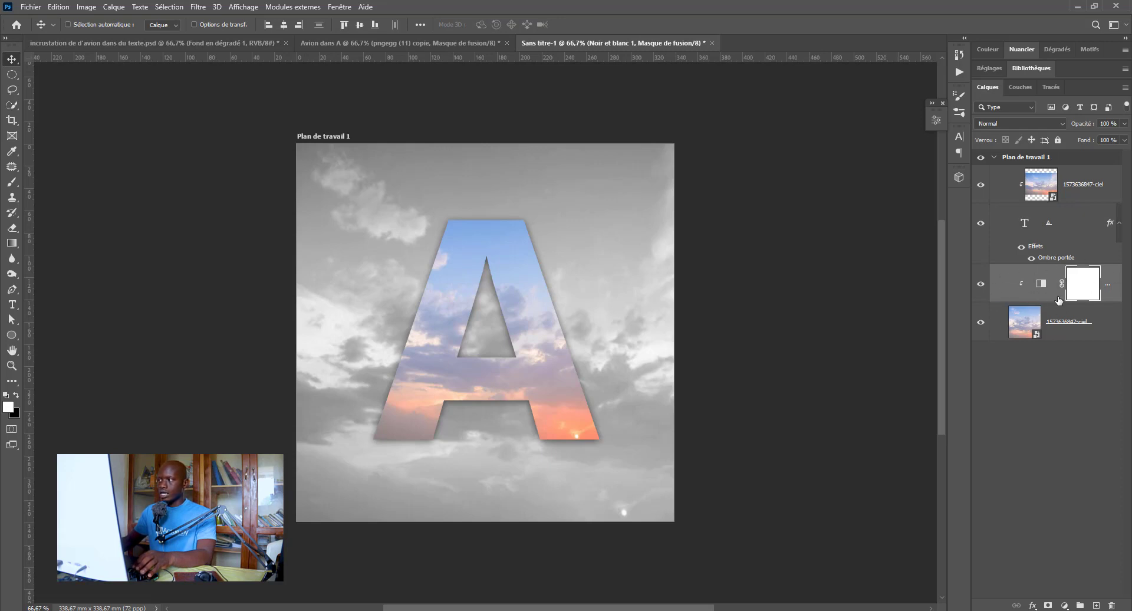
pyautogui.click(1097, 605)
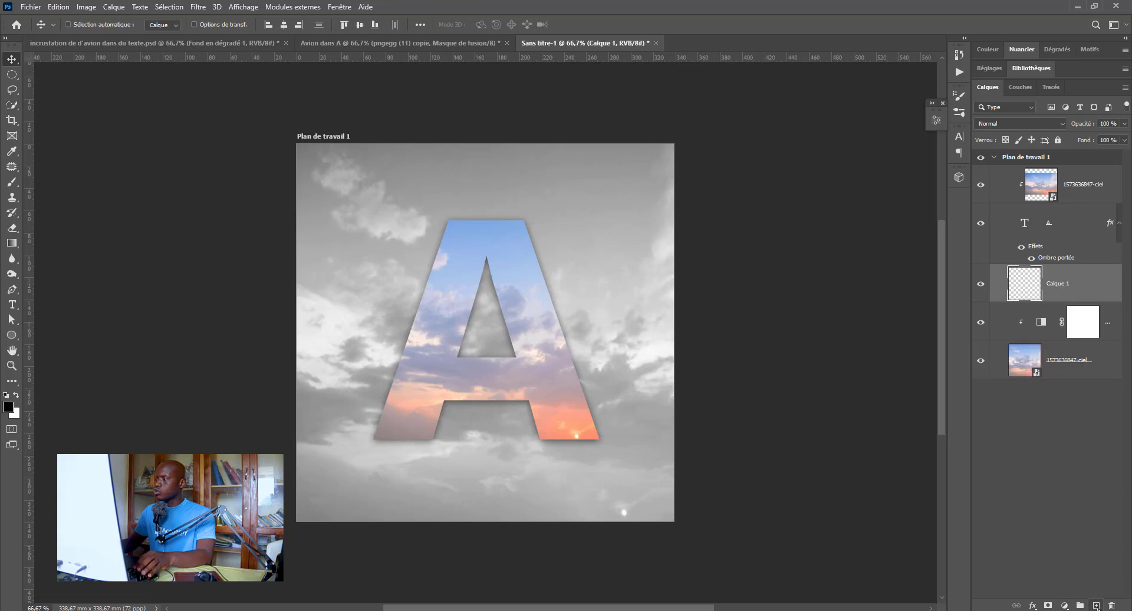
# Step: Draw a flat elliptical selection just below the letter A and wider than it, fill it with black, and deselect
pyautogui.click(11, 78)
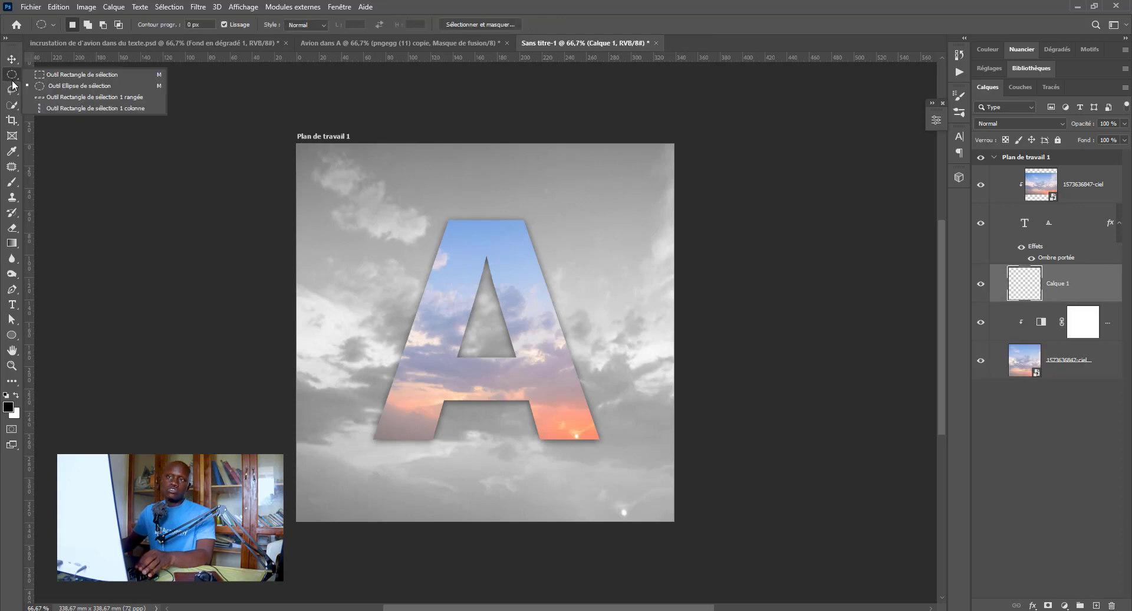
pyautogui.click(13, 77)
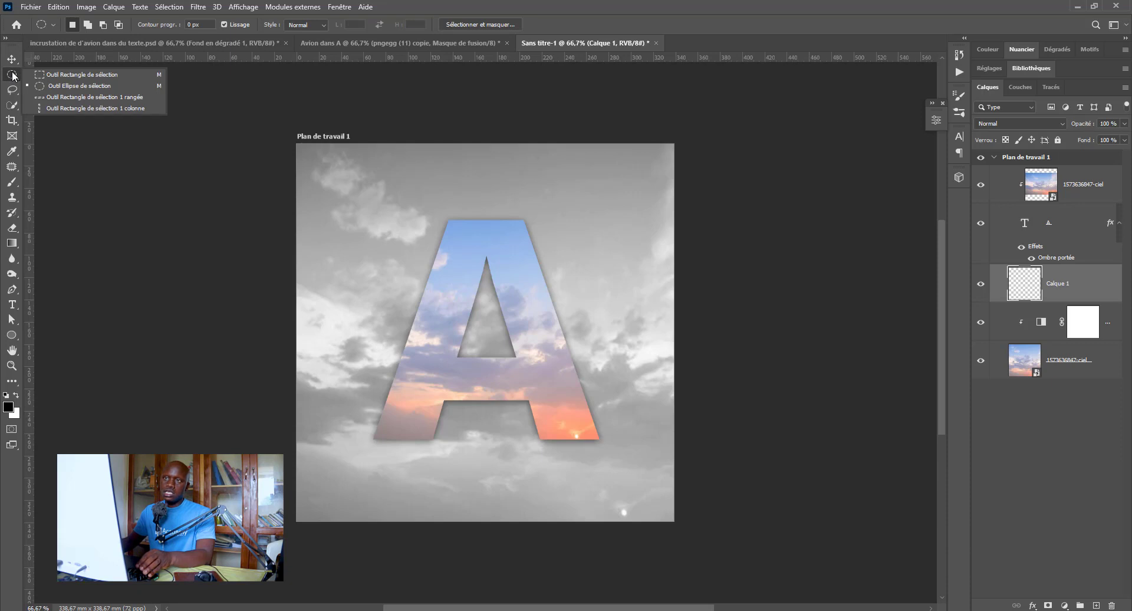
pyautogui.click(59, 86)
pyautogui.moveTo(336, 447); pyautogui.dragTo(637, 467)
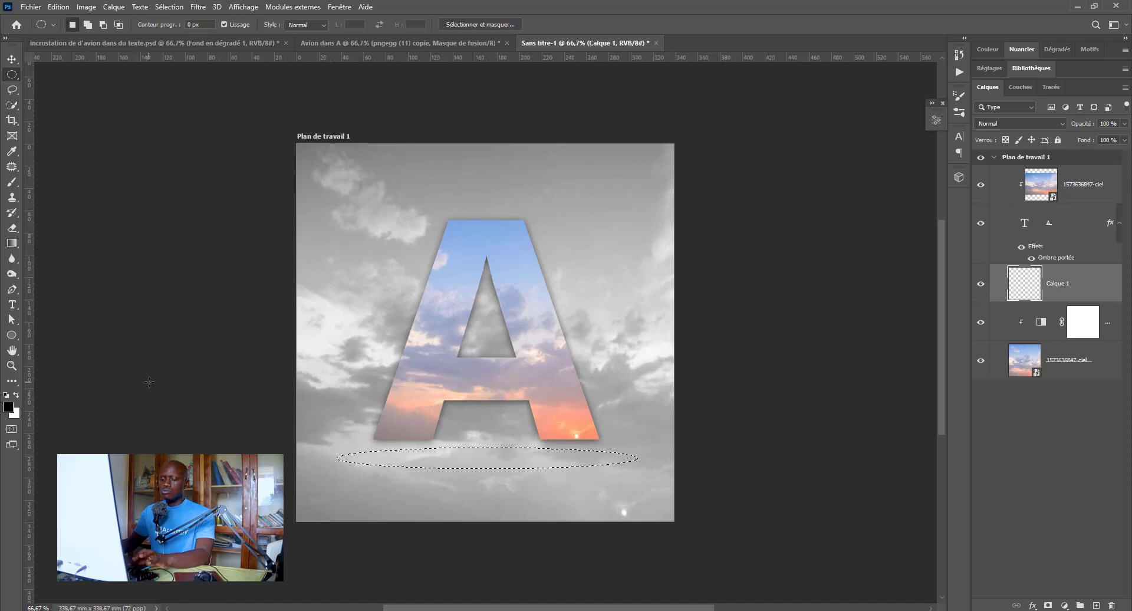
pyautogui.press('d')
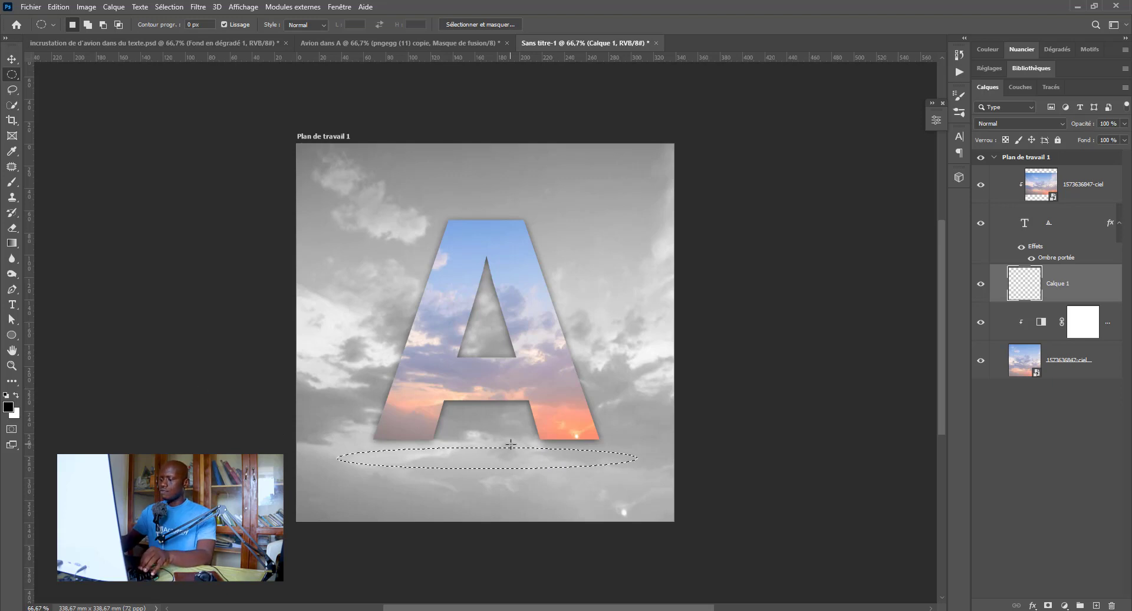
pyautogui.hotkey('shift', 'BackSpace')
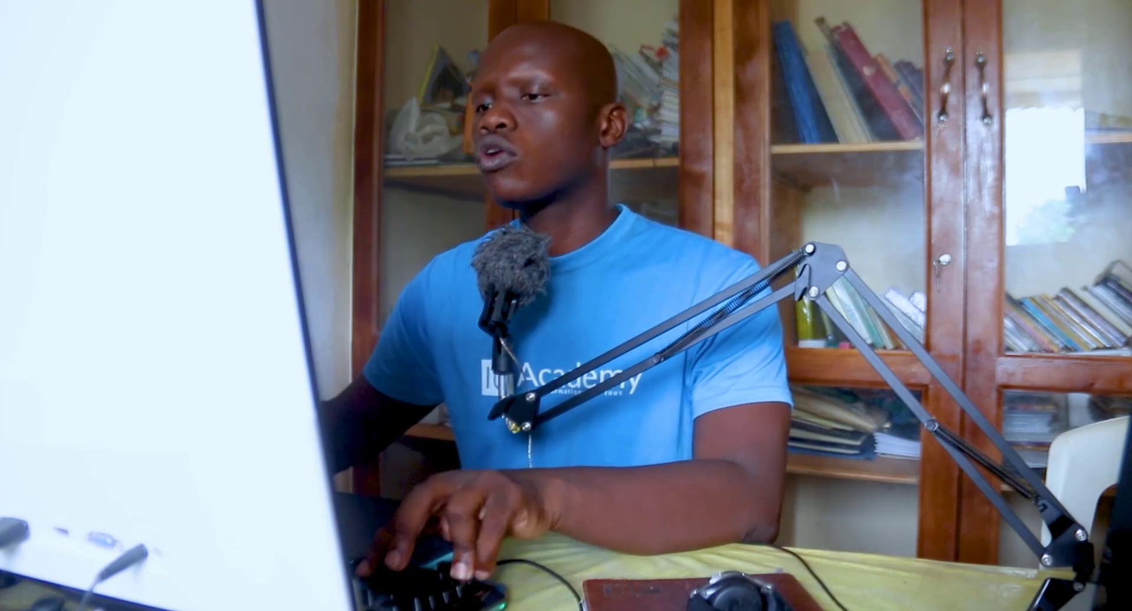
pyautogui.hotkey('ctrl', 'd')
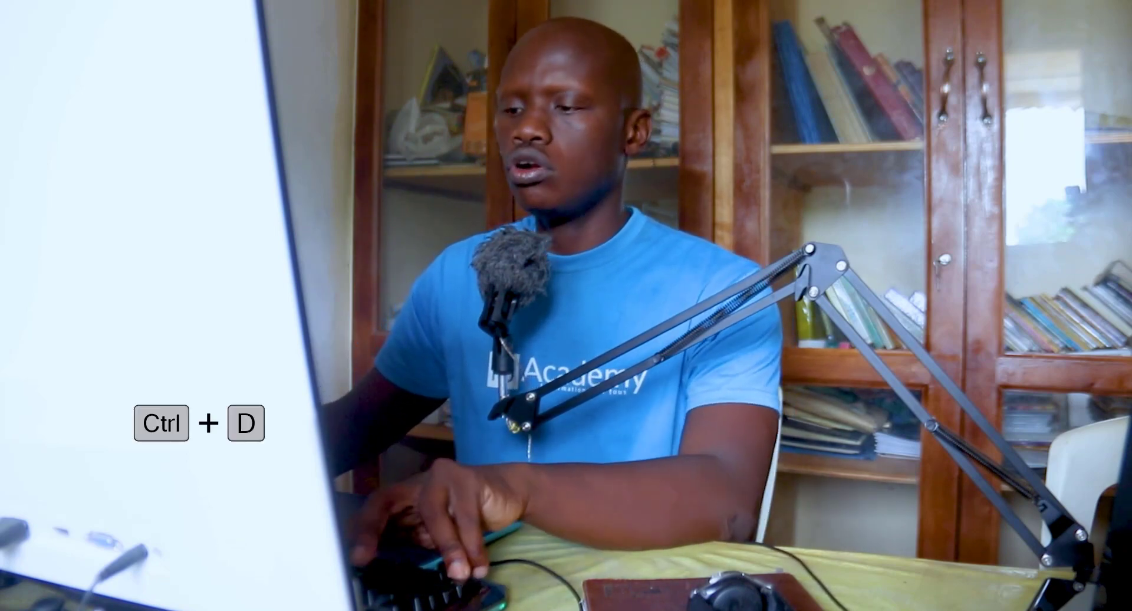
# Step: Flatten the black ellipse into a thin strip and move it up against the base of the letter A
pyautogui.hotkey('ctrl', 't')
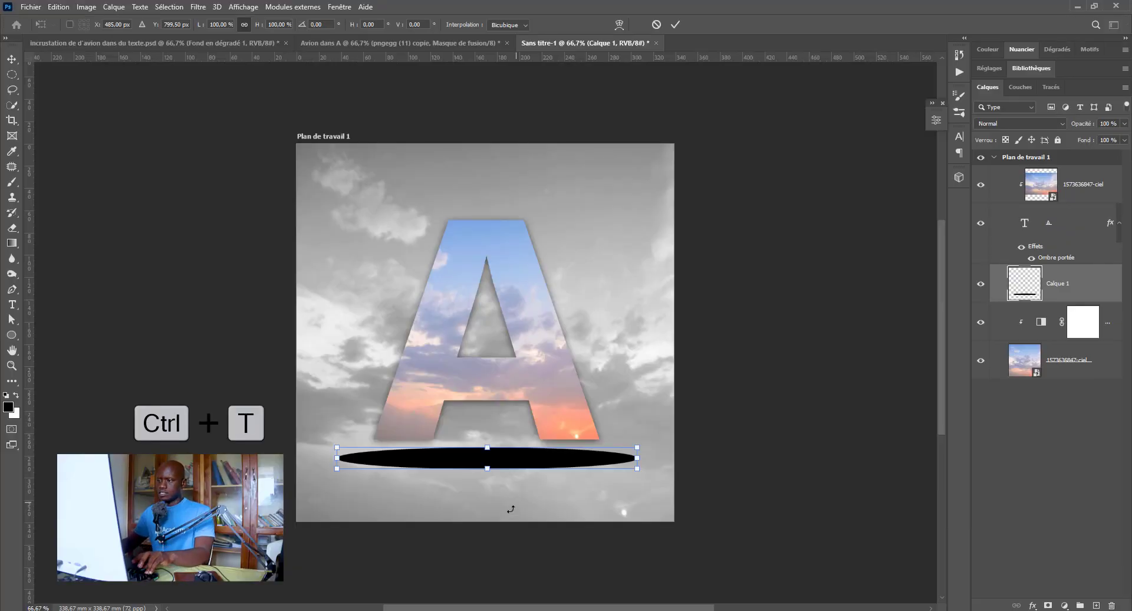
pyautogui.moveTo(471, 469); pyautogui.dragTo(495, 451)
pyautogui.press('Return')
# Step: Apply a Gaussian blur with a 5 pixel radius to the black ellipse layer
pyautogui.click(197, 7)
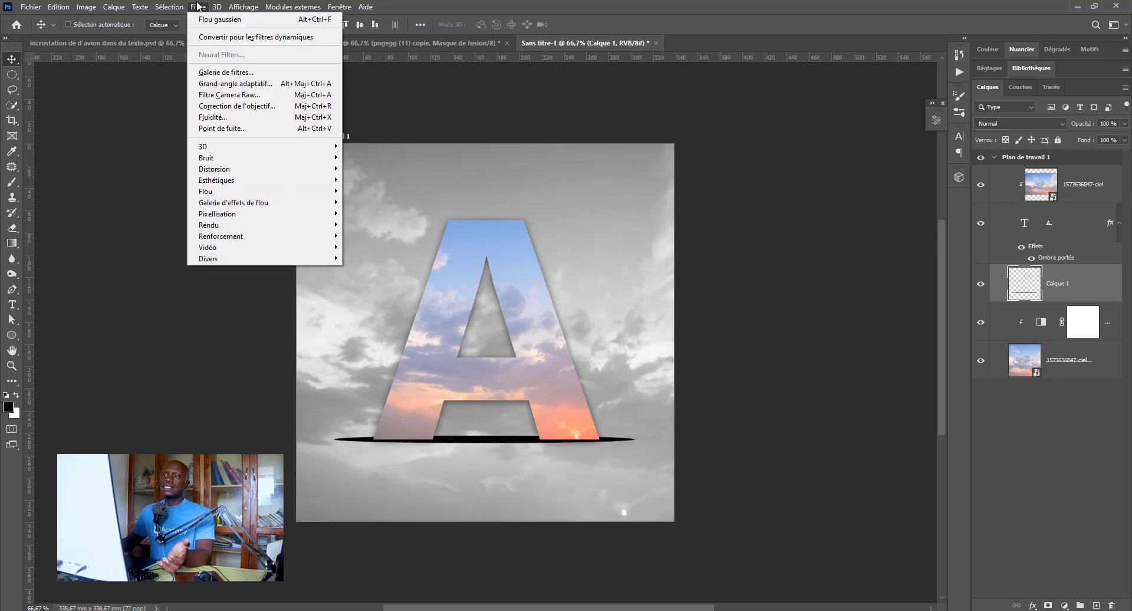
pyautogui.moveTo(259, 194)
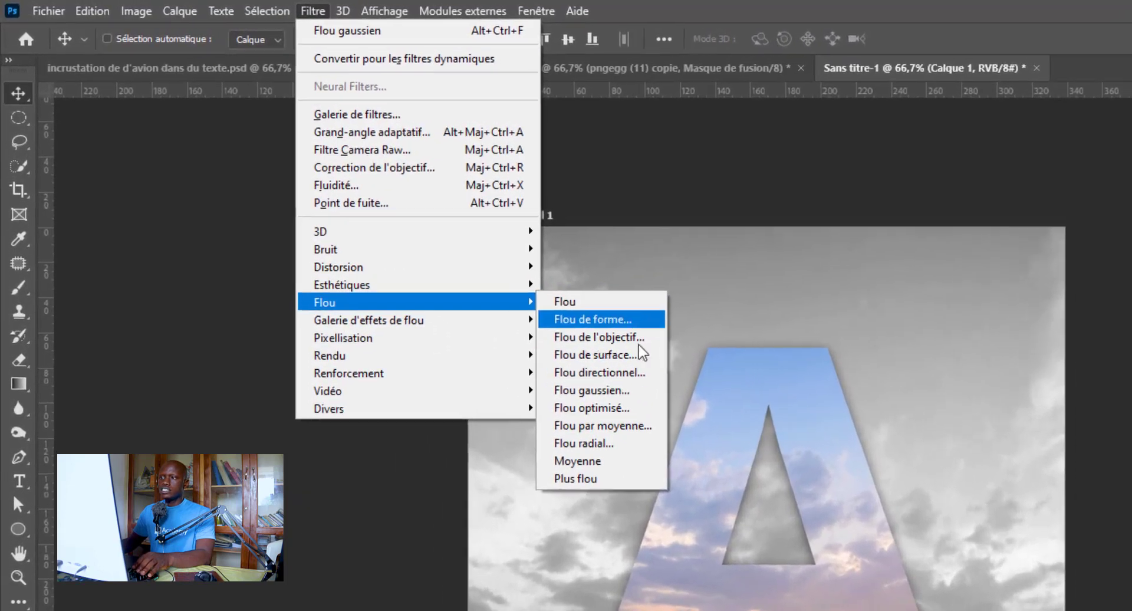
pyautogui.click(460, 280)
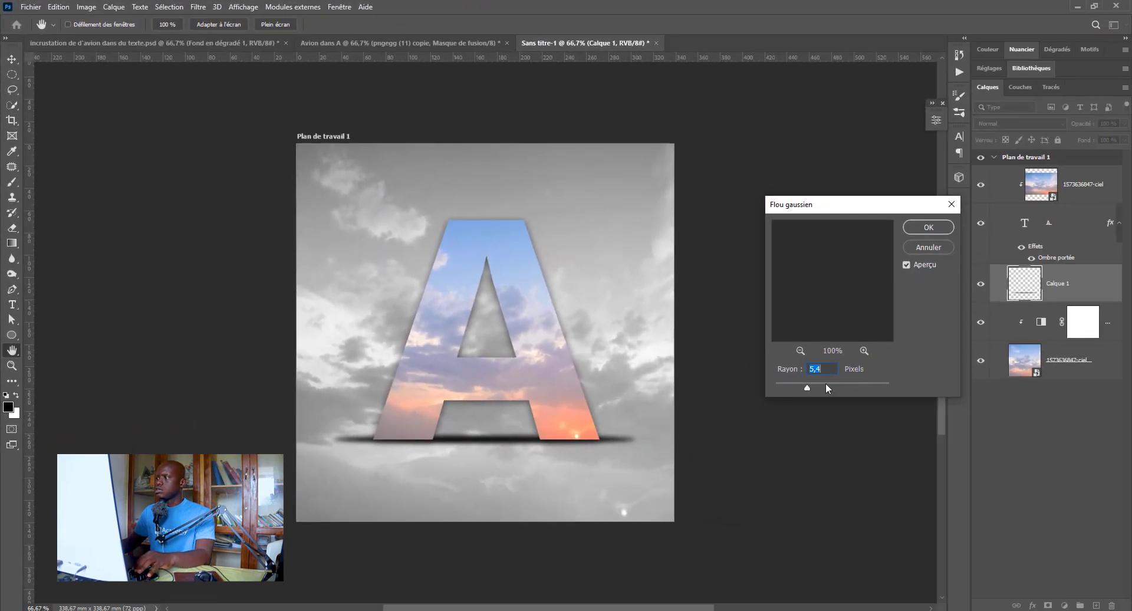
pyautogui.write('5')
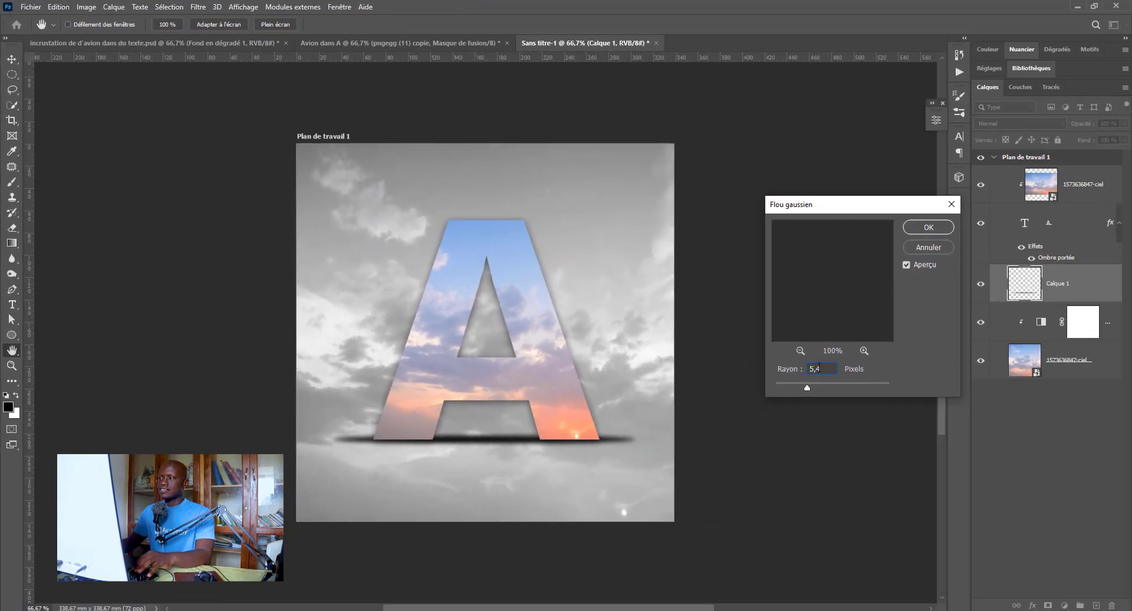
pyautogui.press('Tab')
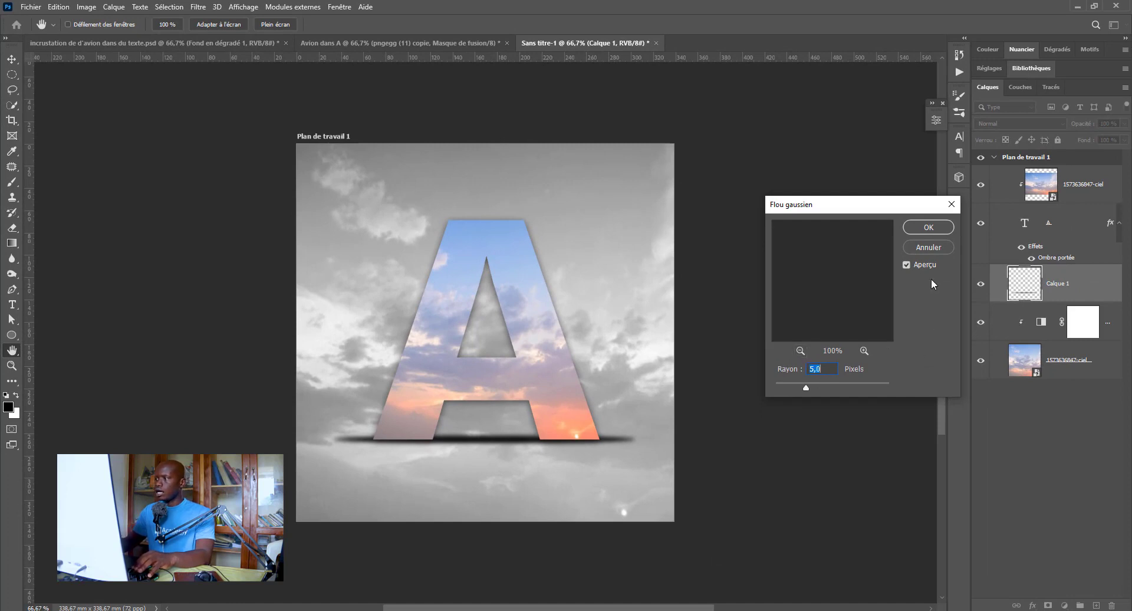
pyautogui.click(928, 228)
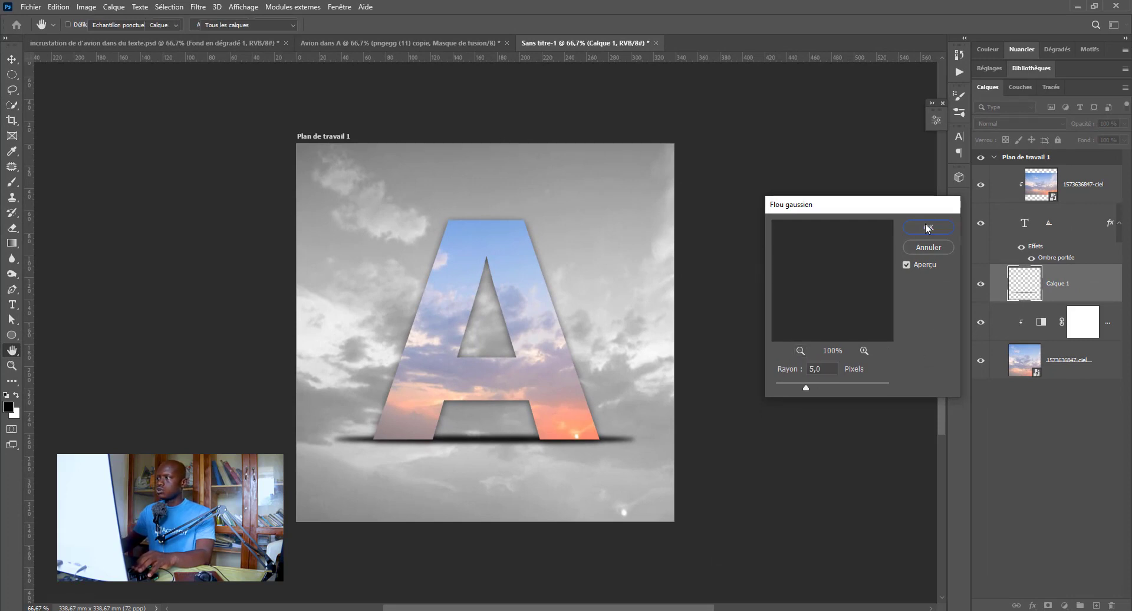
# Step: Set the blurred ellipse layer's opacity to 50% and move it above the clipped sky layer
pyautogui.press('ctrl')
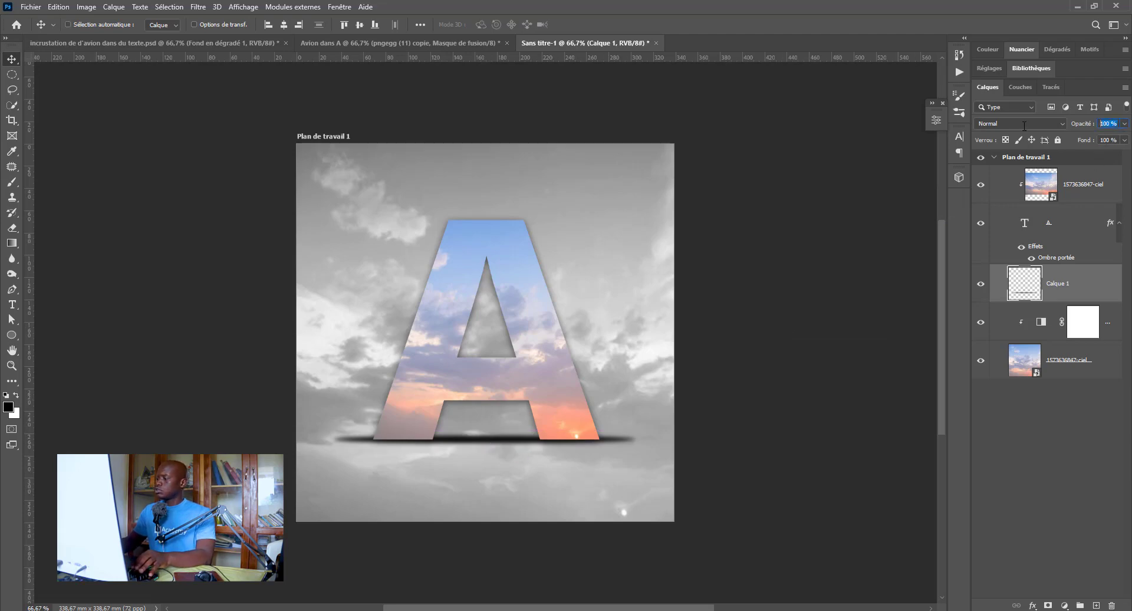
pyautogui.write('50')
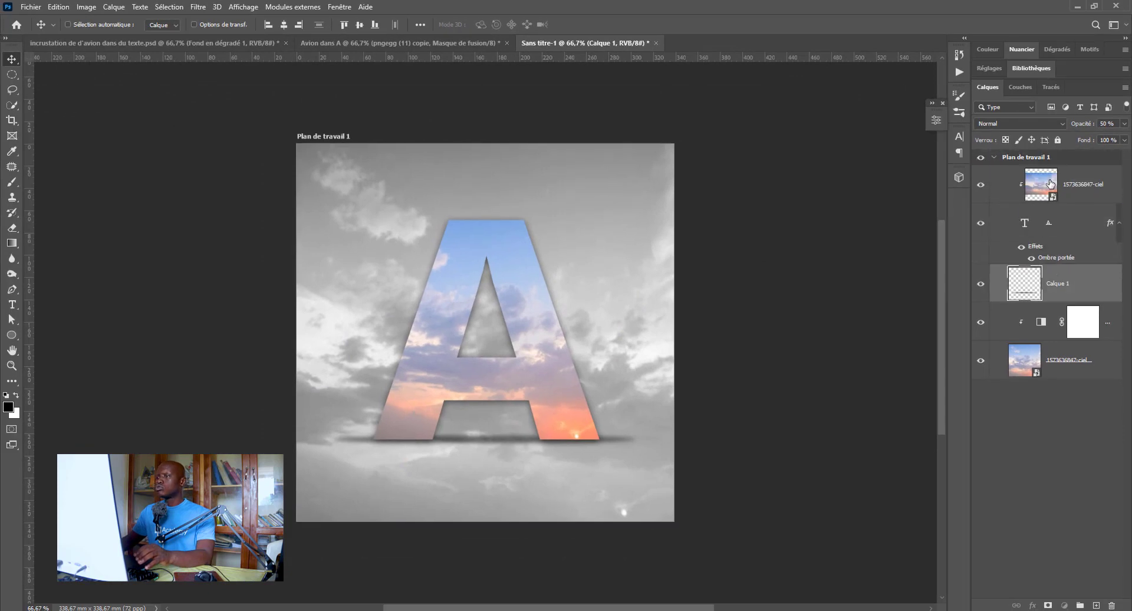
pyautogui.moveTo(1050, 184); pyautogui.dragTo(1049, 177)
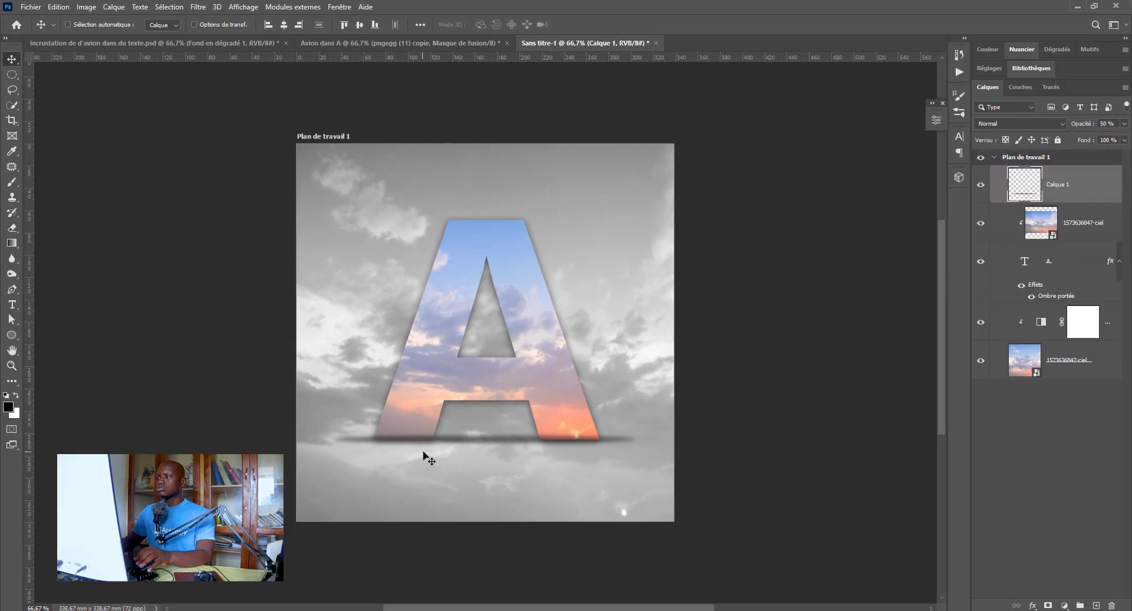